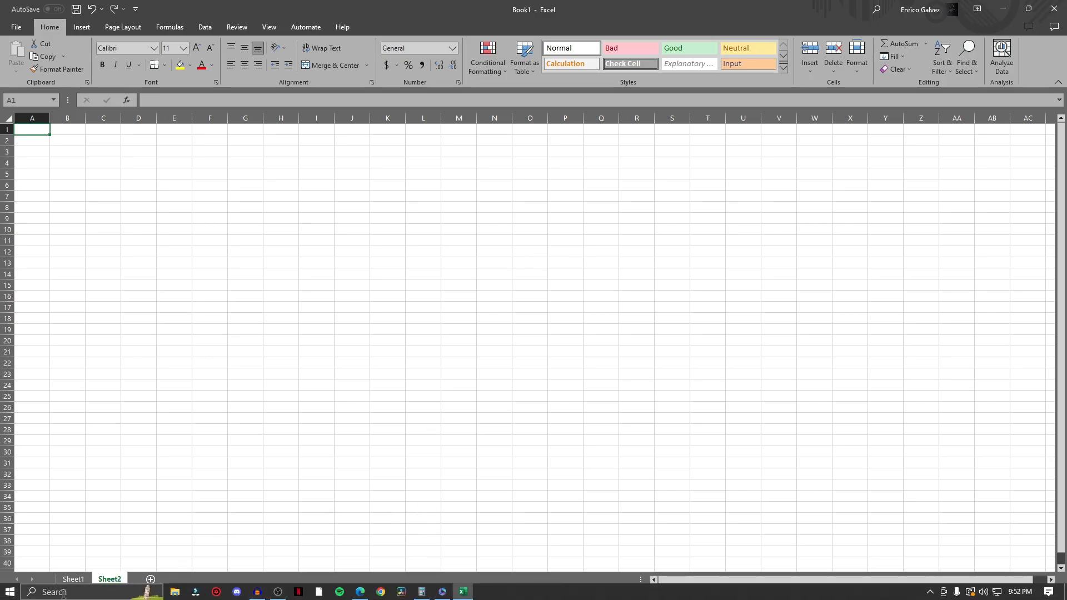
left_click(64, 592)
type("notepad")
key("Return")
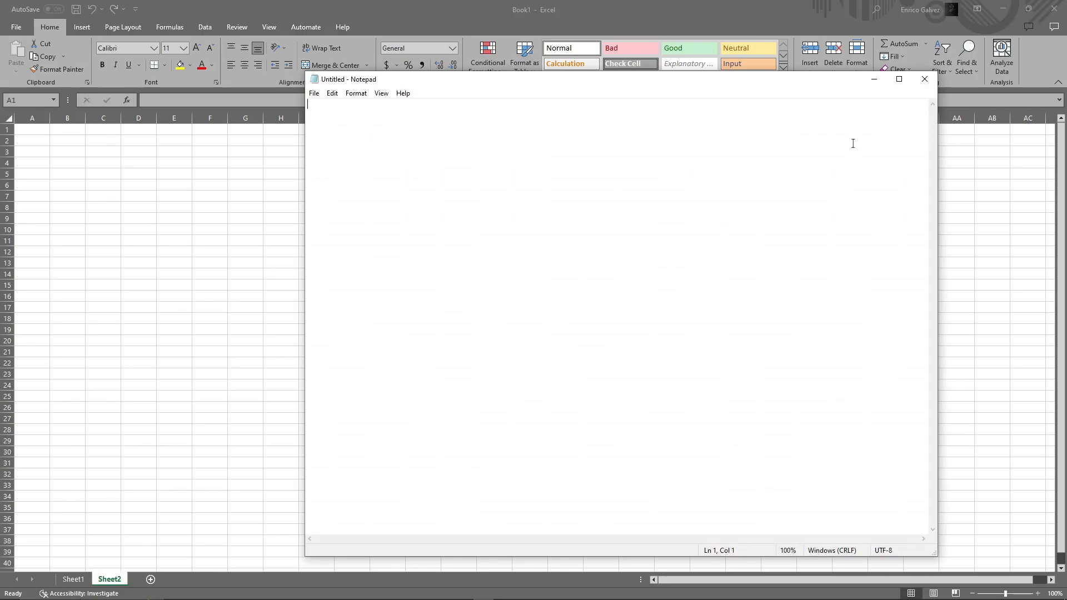
left_click_drag(825, 81, 882, 39)
left_click(983, 37)
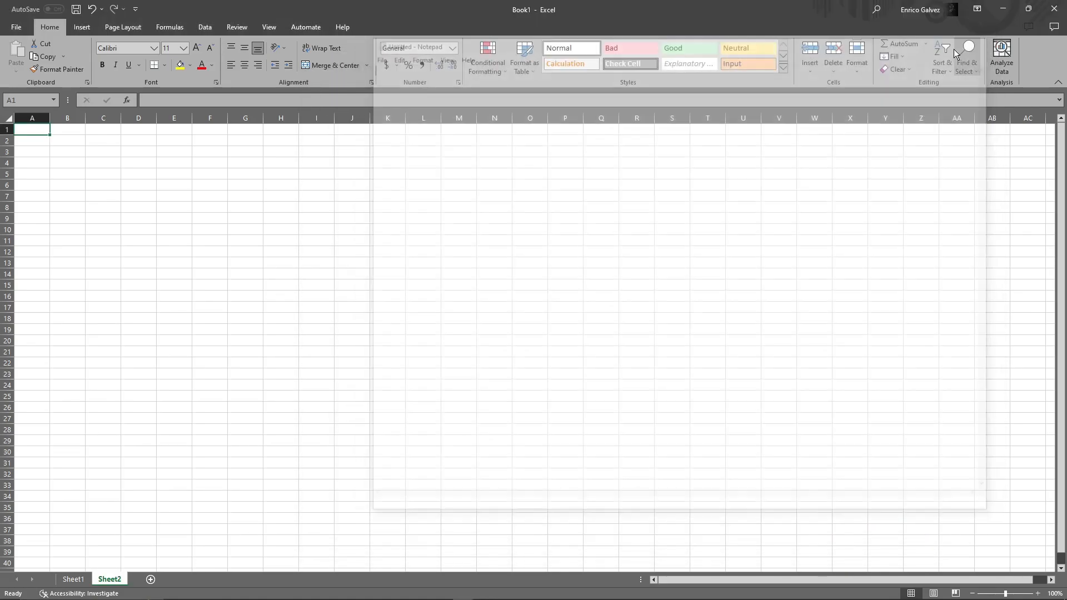
left_click(323, 276)
left_click_drag(31, 134, 661, 311)
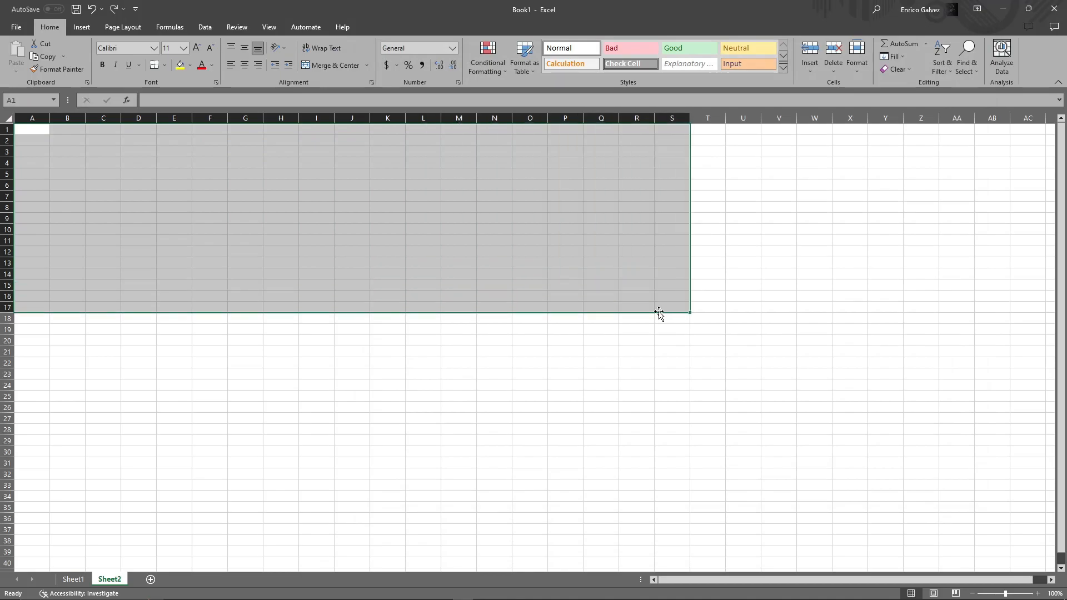
left_click(172, 185)
left_click_drag(40, 146, 176, 328)
left_click_drag(32, 131, 174, 308)
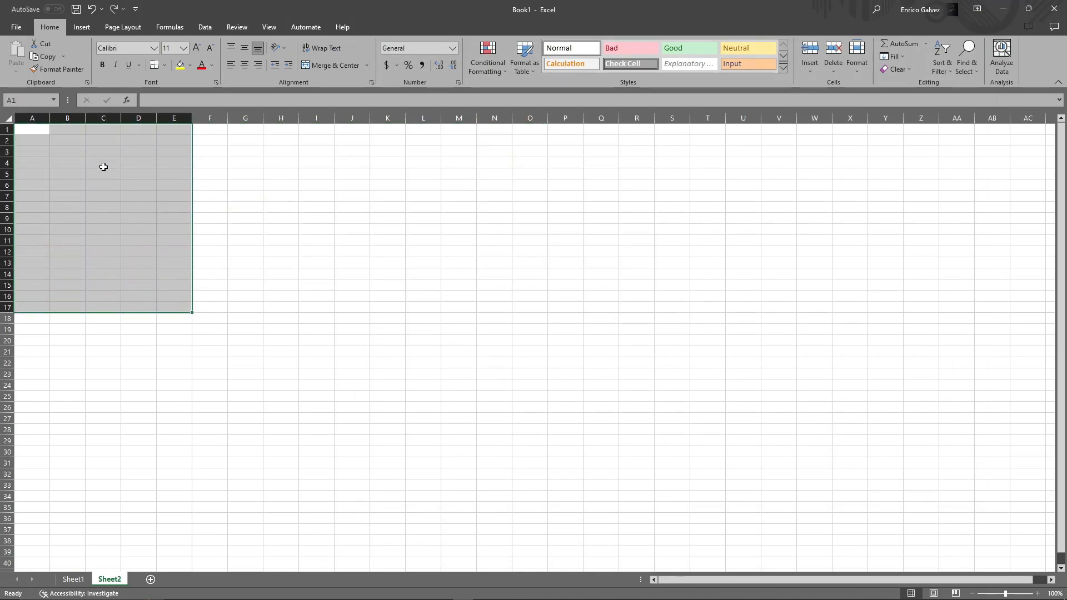
left_click(103, 152)
left_click(41, 133)
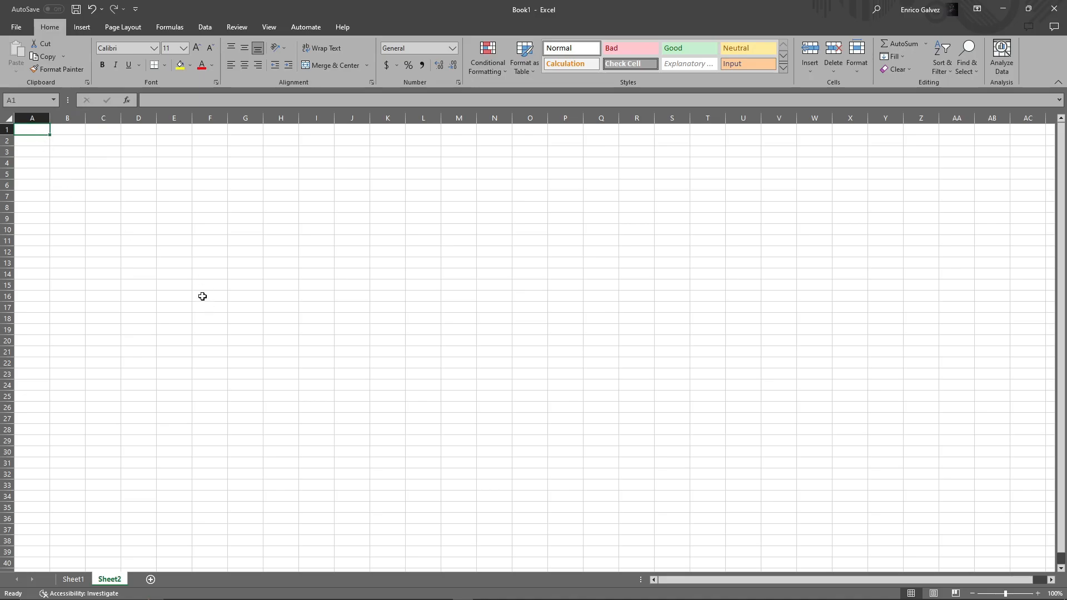
left_click(188, 283)
left_click(35, 131)
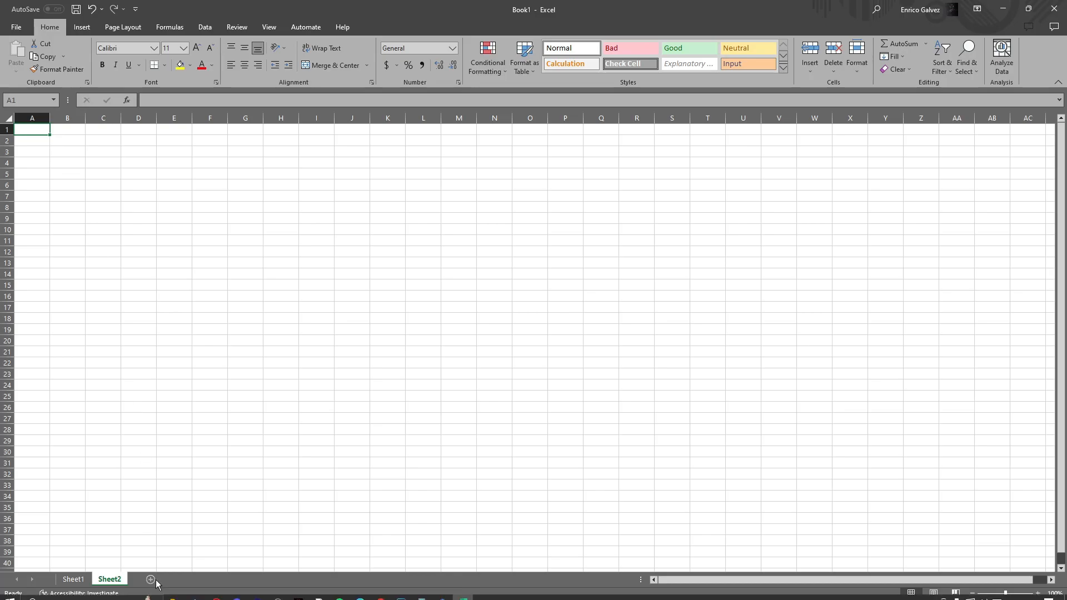
left_click(331, 144)
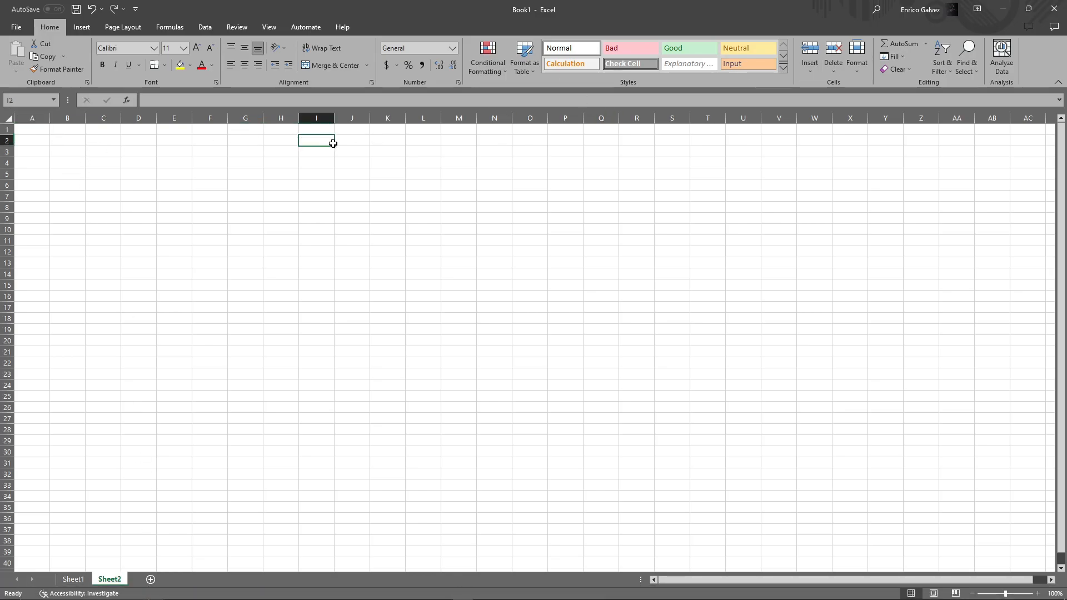
left_click(39, 129)
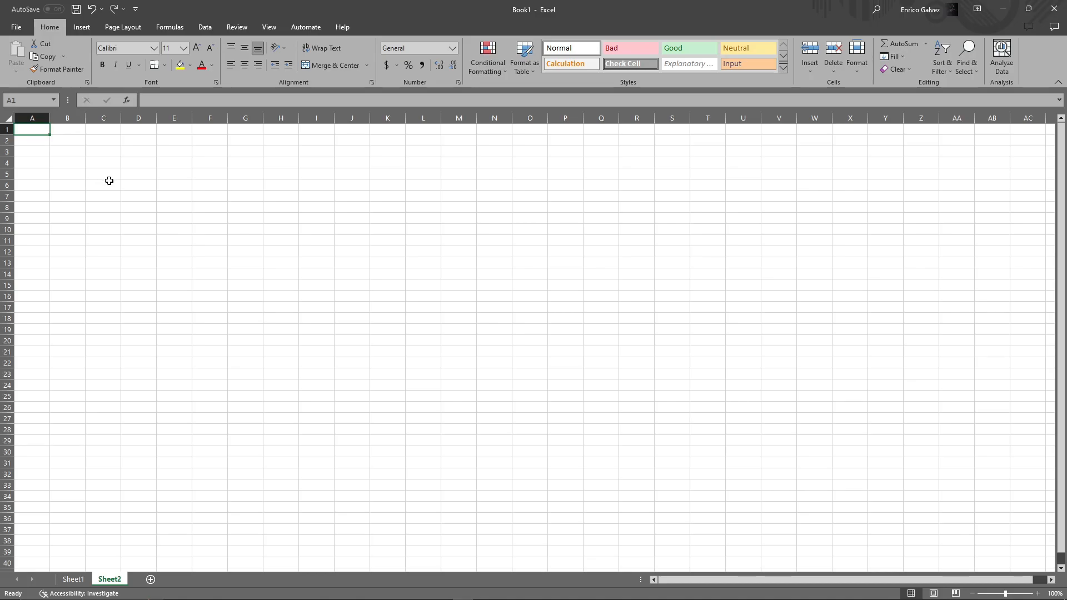
- Delete Sheet2 from the workbook and slightly narrow column A of Sheet1
right_click(117, 582)
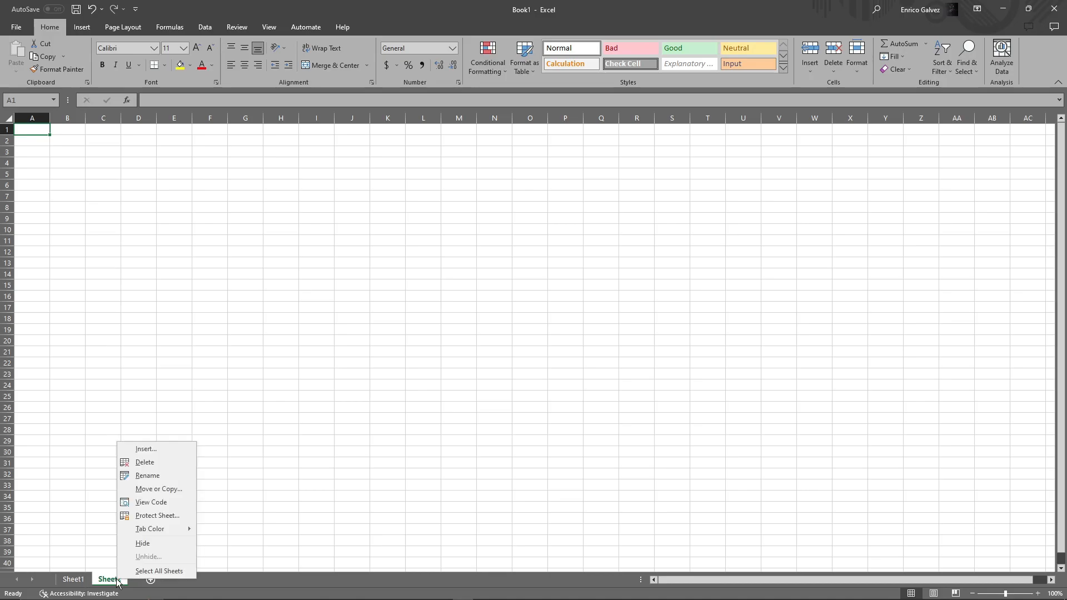
left_click(143, 473)
left_click(172, 367)
left_click_drag(150, 122, 139, 122)
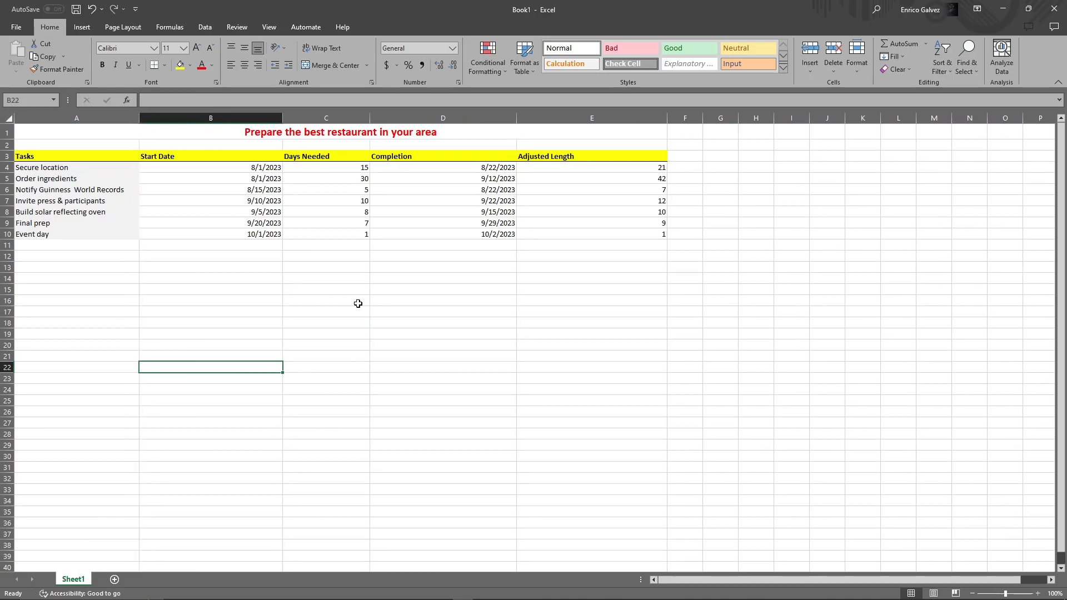
- Examine the project table's title, column headers and task rows on Sheet1
left_click_drag(245, 136, 615, 239)
left_click(584, 311)
left_click_drag(109, 135, 584, 231)
left_click(295, 133)
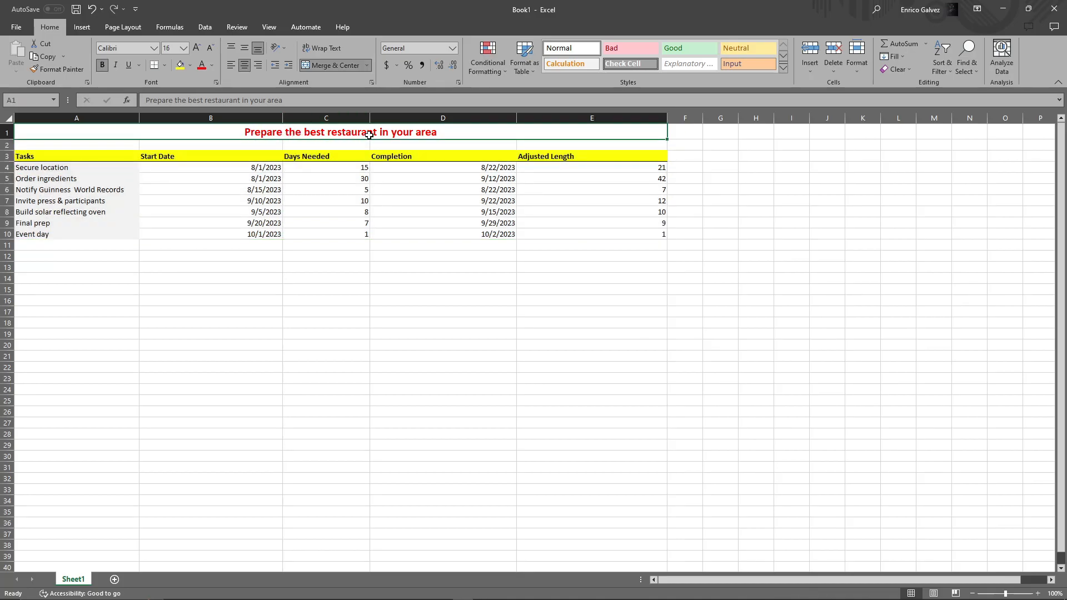
left_click(83, 158)
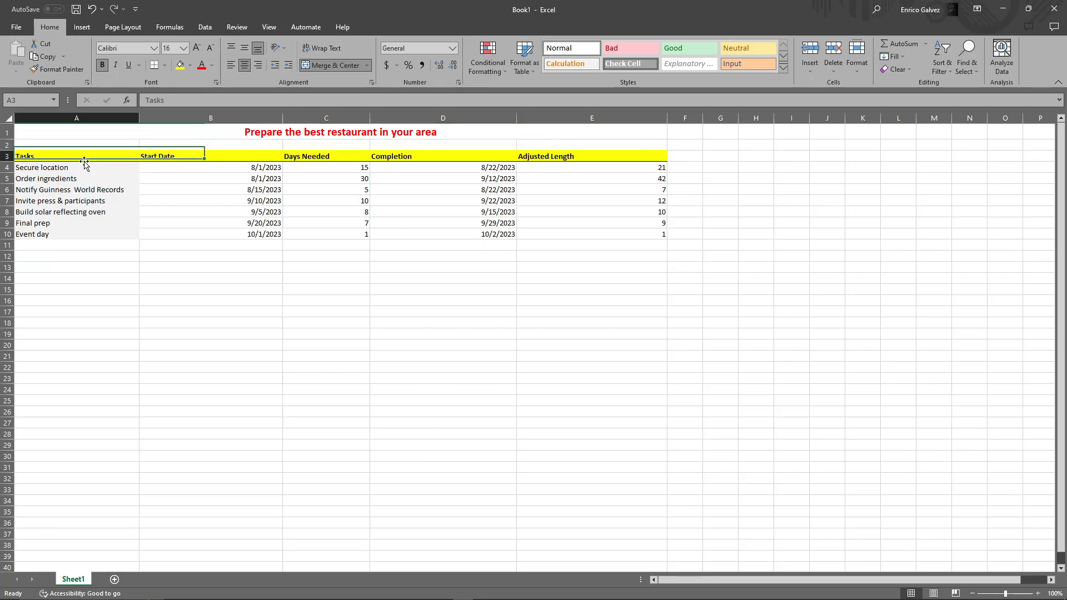
left_click(183, 158)
left_click(332, 156)
left_click(404, 156)
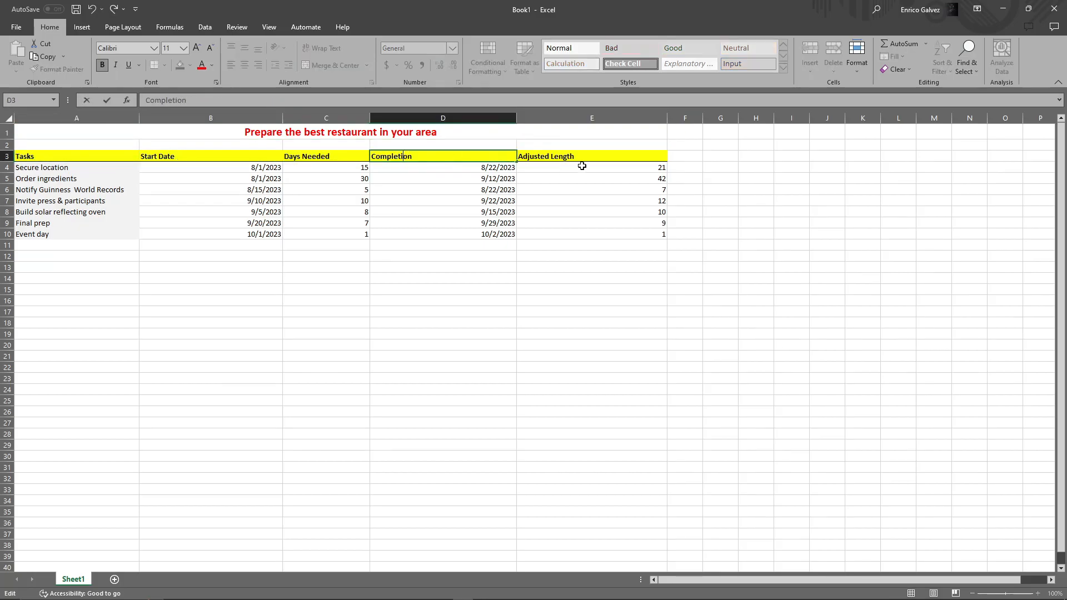
left_click(578, 161)
left_click_drag(109, 167, 638, 236)
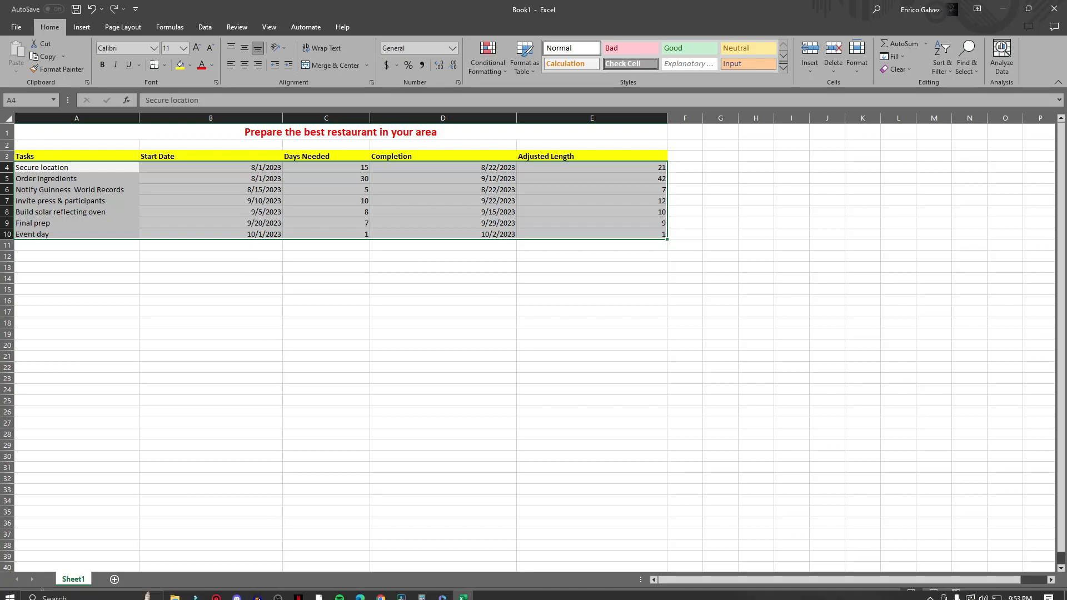
left_click(258, 592)
left_click(258, 592)
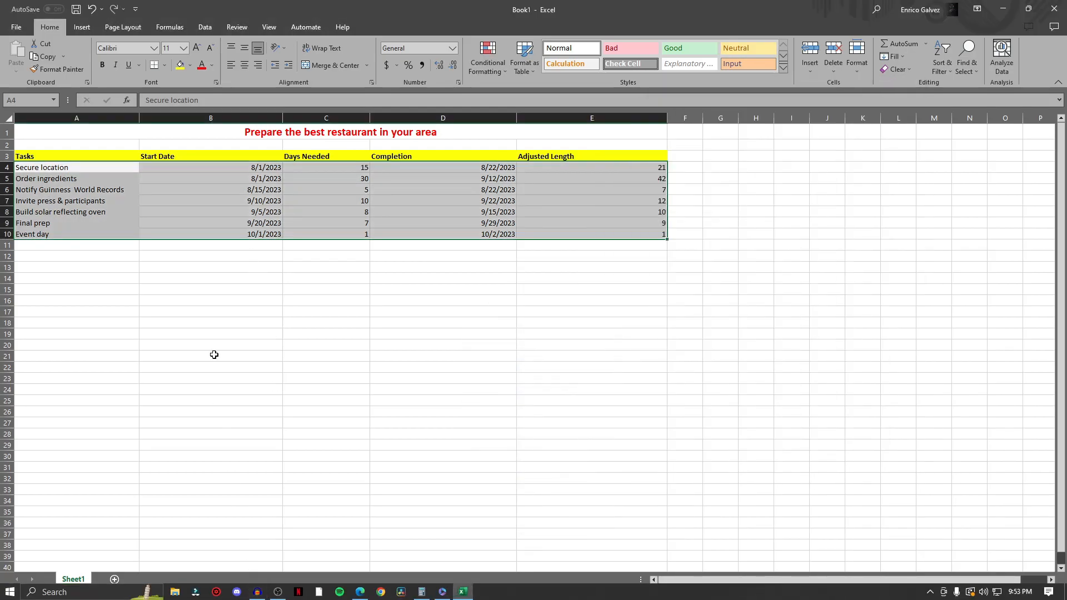
left_click(207, 300)
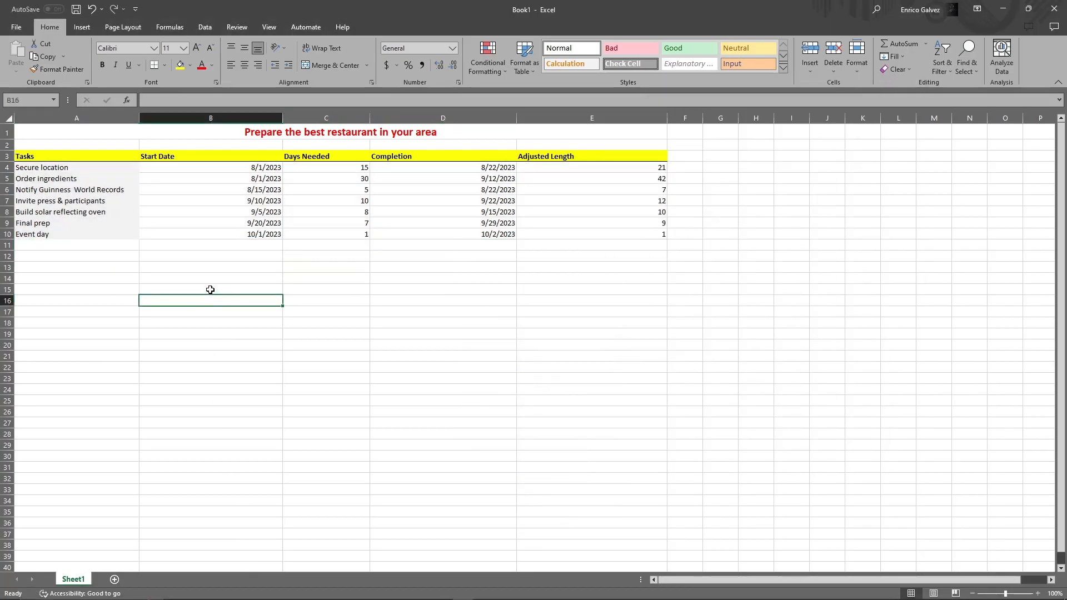
- Review the Tasks, Start Date and Adjusted Length columns of the project table
left_click_drag(270, 167, 266, 234)
left_click_drag(103, 167, 267, 234)
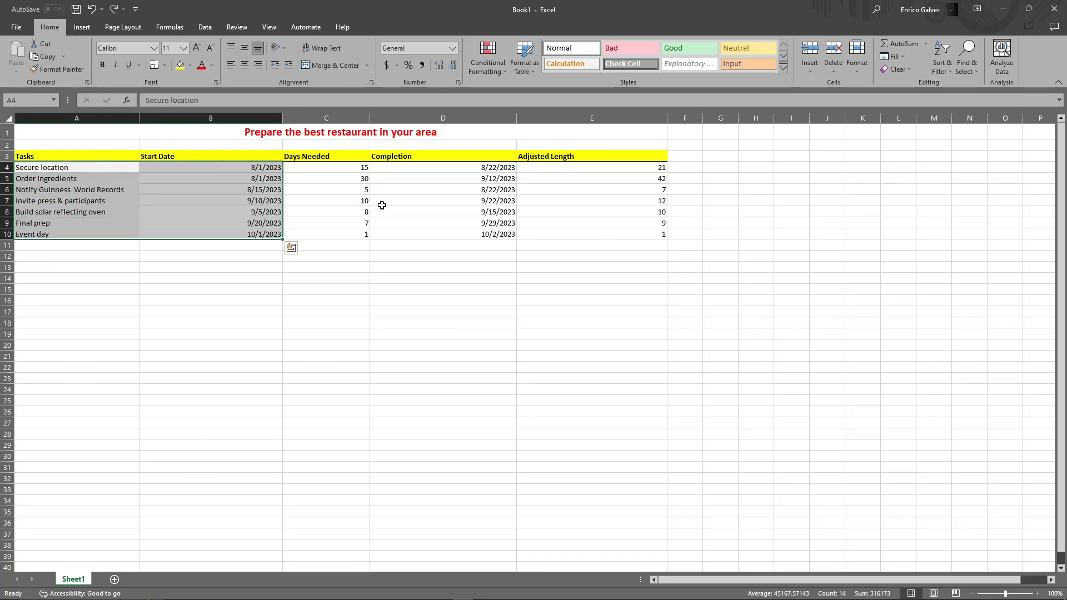
left_click_drag(641, 167, 638, 234)
left_click(114, 156)
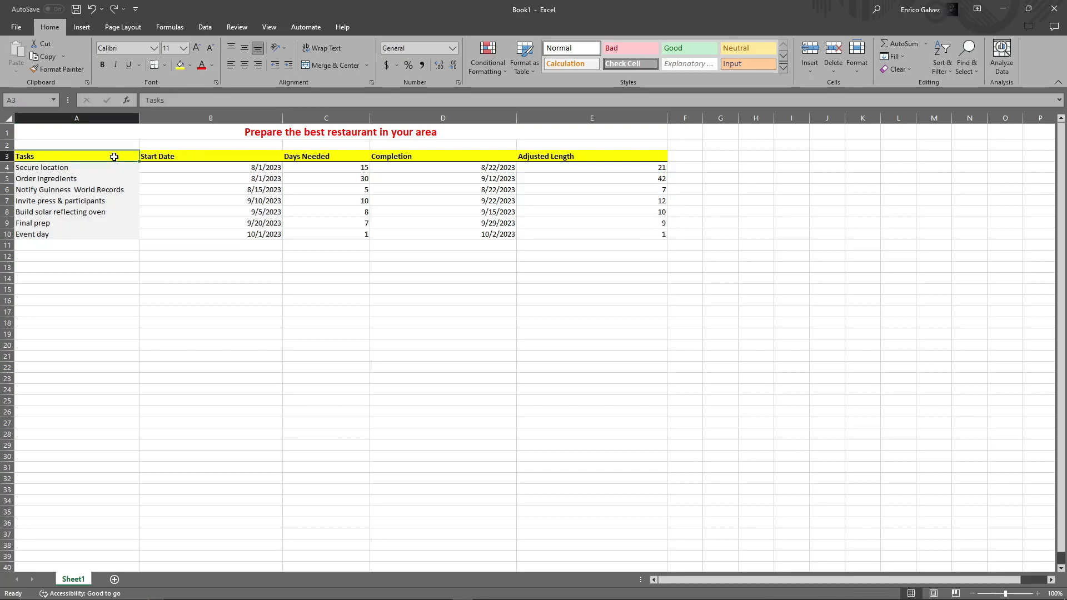
left_click(236, 158)
left_click(576, 157)
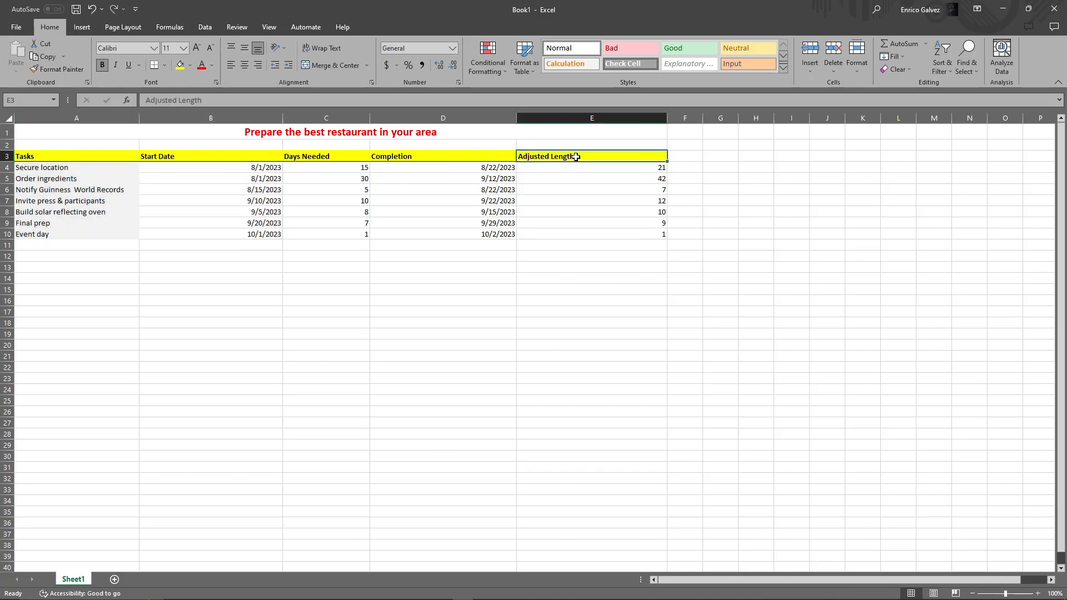
- Change the number format of the Start Date cells B4:B10 to General and check the converted values
left_click_drag(282, 167, 267, 236)
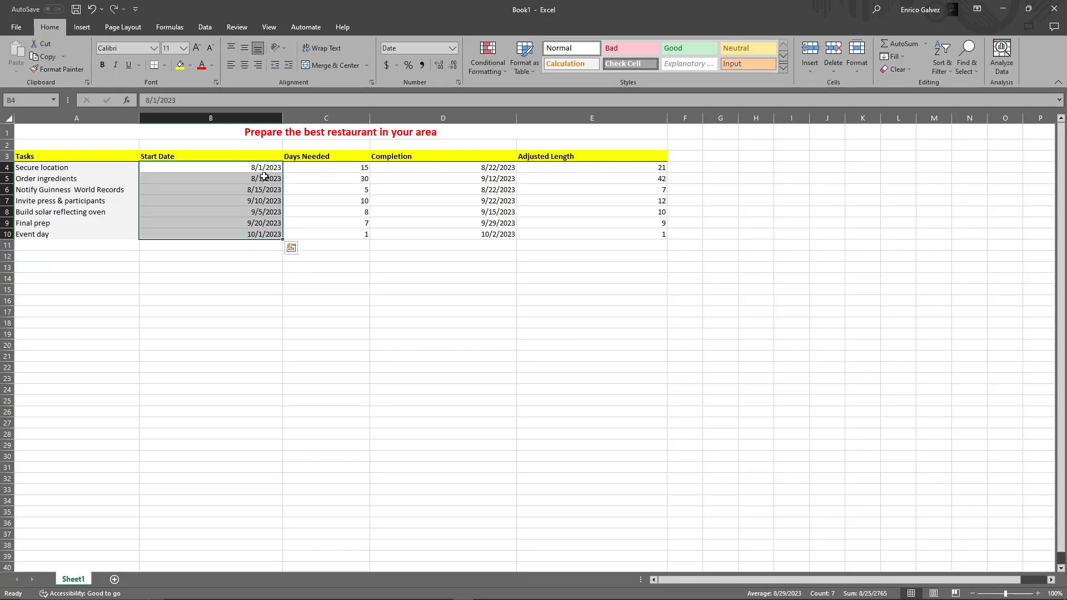
left_click(296, 308)
left_click_drag(267, 168, 267, 235)
key("ctrl+1")
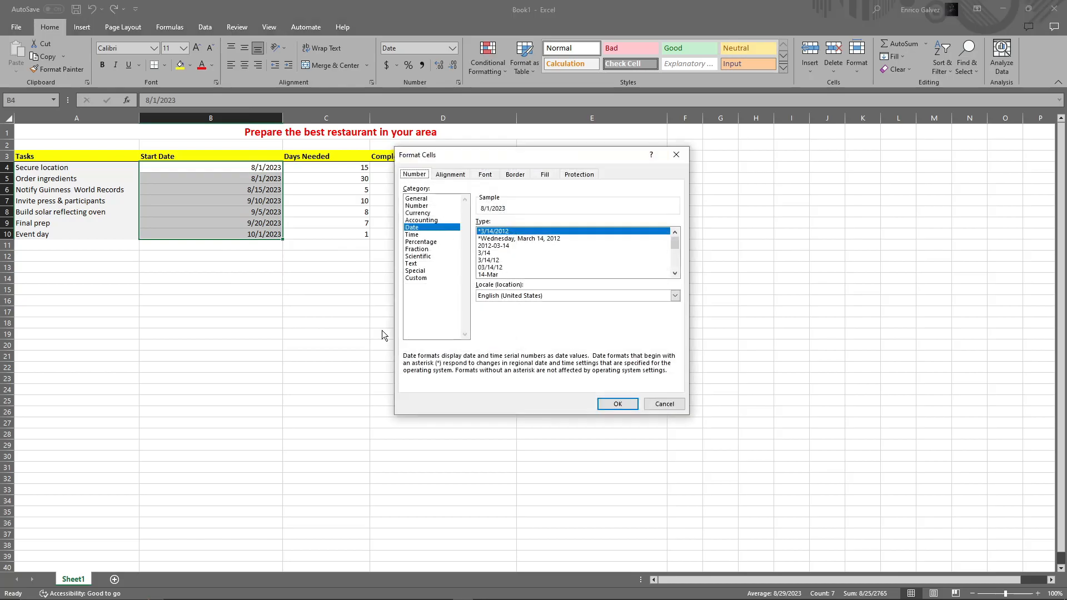
left_click_drag(454, 156, 419, 180)
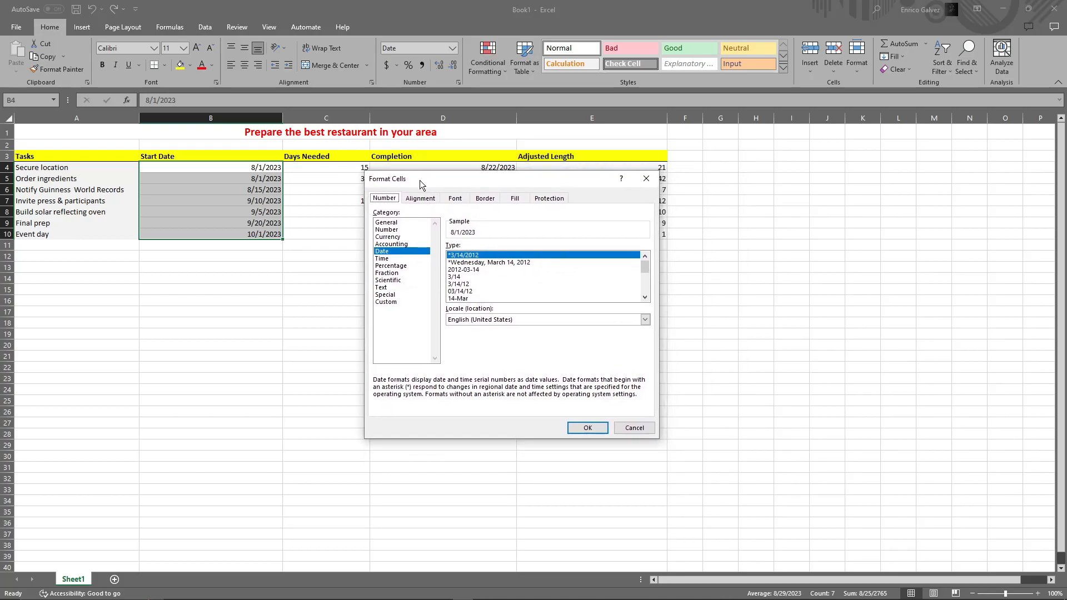
left_click(393, 224)
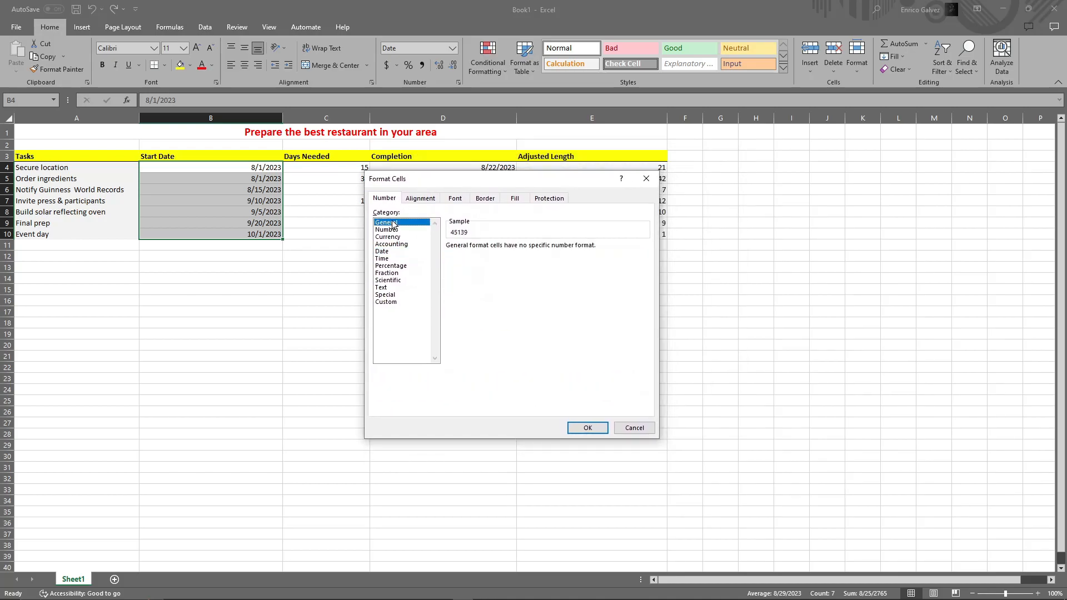
left_click(587, 428)
left_click(331, 303)
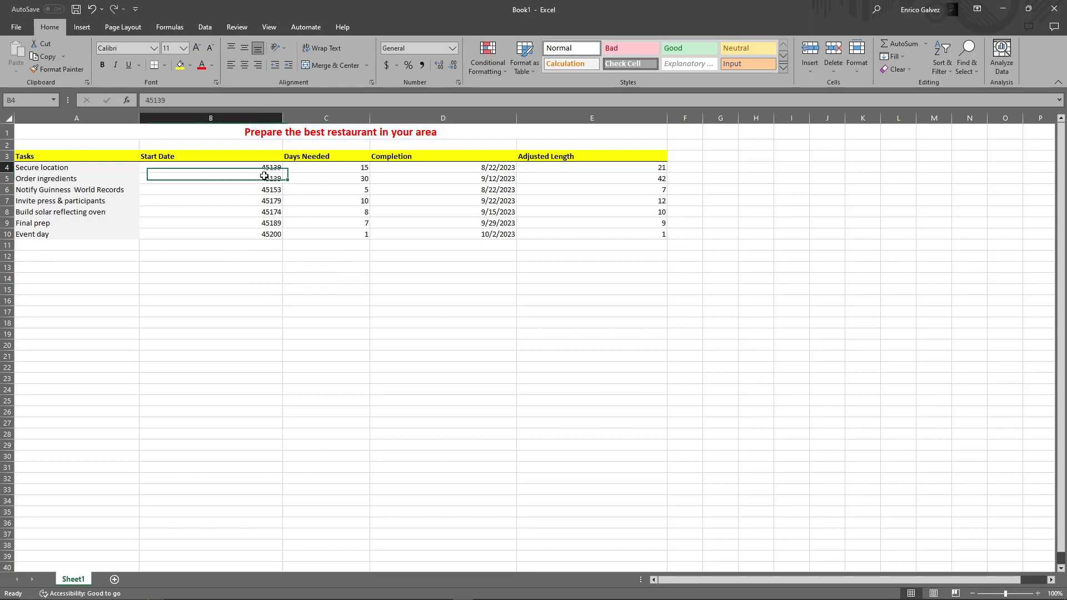
left_click_drag(264, 169, 270, 234)
left_click(392, 311)
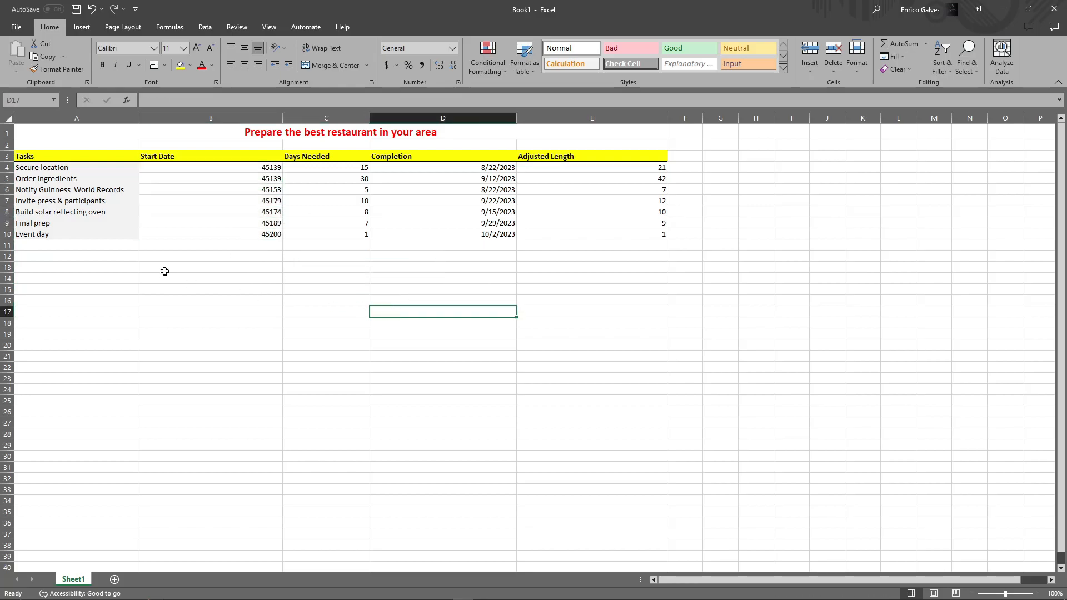
- Insert a Stacked Bar chart from the tasks and start dates in A4:B10 and the adjusted lengths in E4:E10
left_click_drag(97, 167, 177, 233)
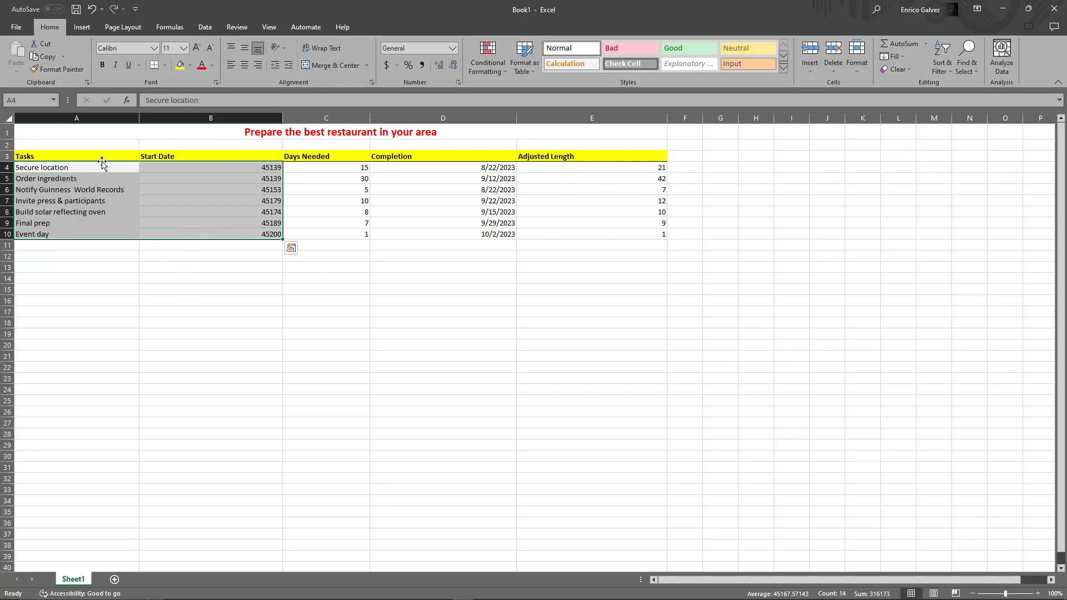
left_click(136, 278)
left_click_drag(102, 167, 266, 230)
left_click_drag(647, 167, 655, 238)
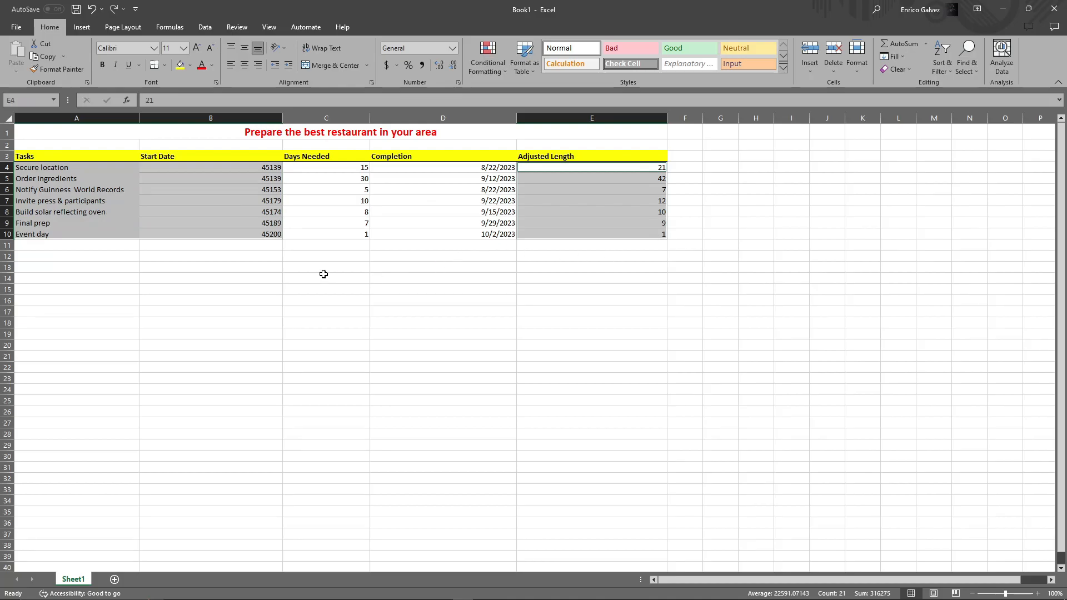
left_click(82, 28)
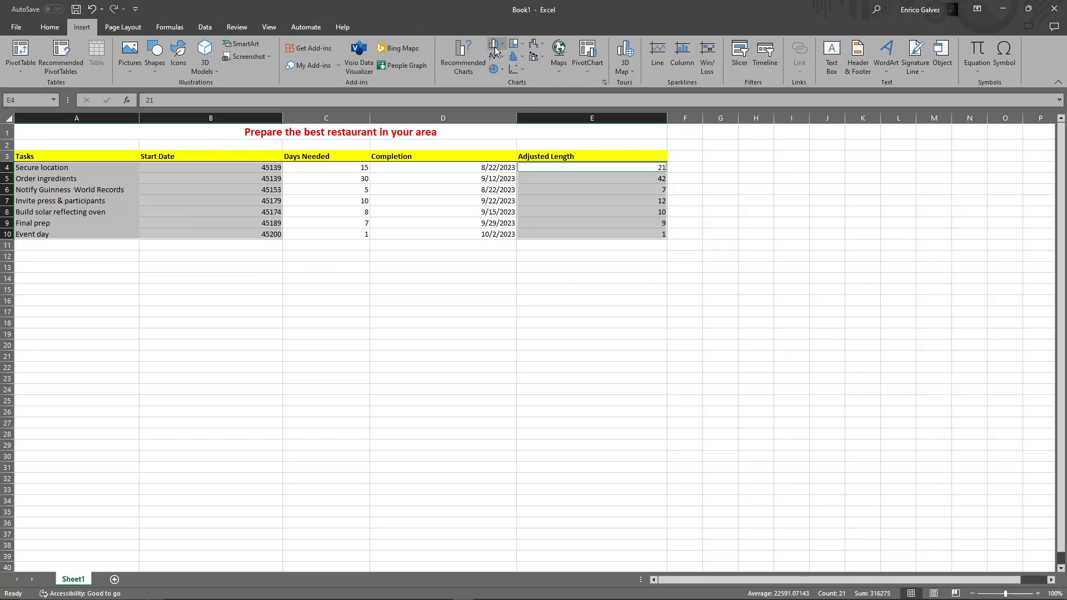
left_click(464, 52)
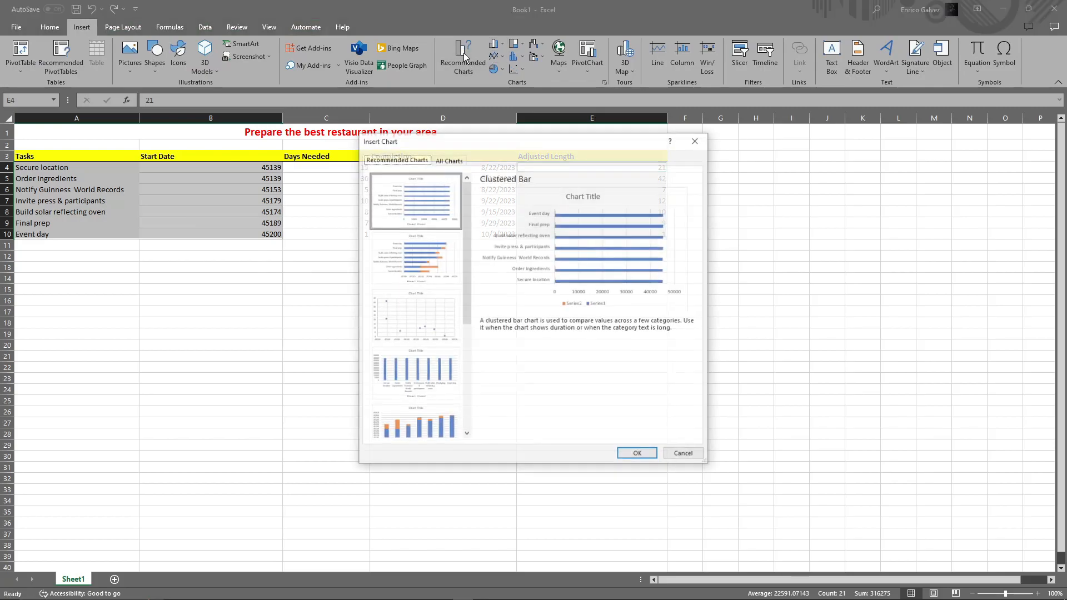
left_click(443, 161)
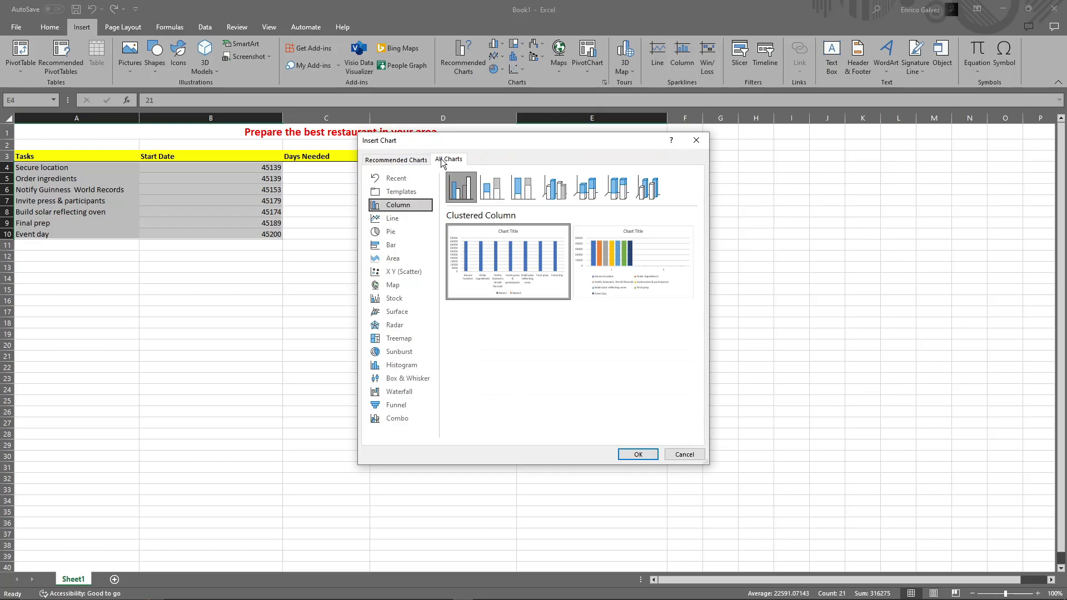
left_click(401, 244)
left_click(483, 193)
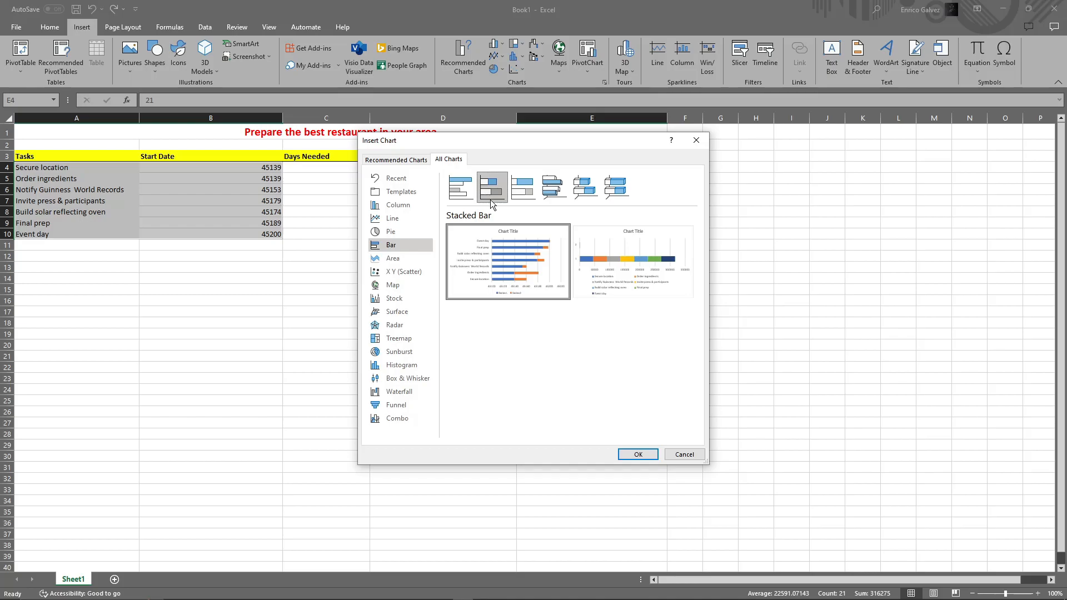
left_click(645, 455)
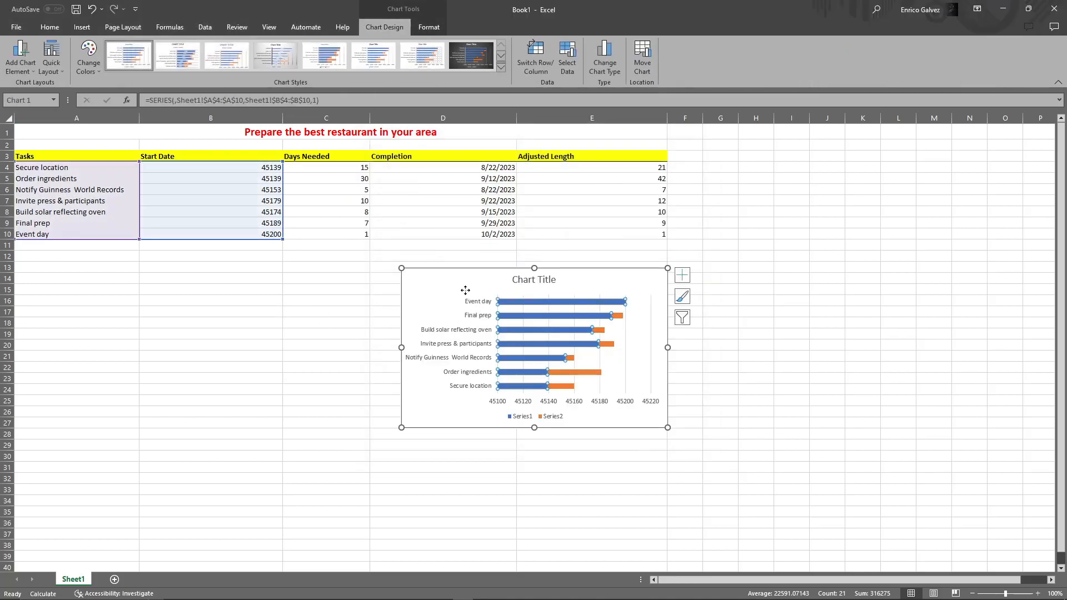
- Move the chart directly beneath the table and enlarge it to span about columns A to K and rows 12 to 38
left_click_drag(486, 288, 304, 285)
left_click_drag(487, 424, 873, 534)
left_click(600, 427)
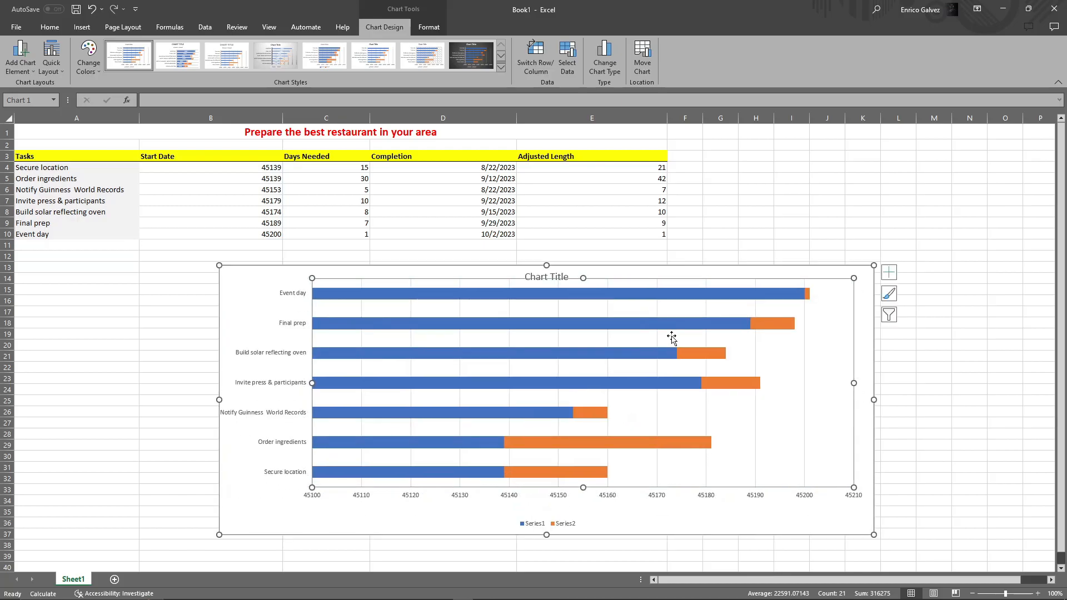
left_click(777, 277)
left_click_drag(776, 278, 602, 260)
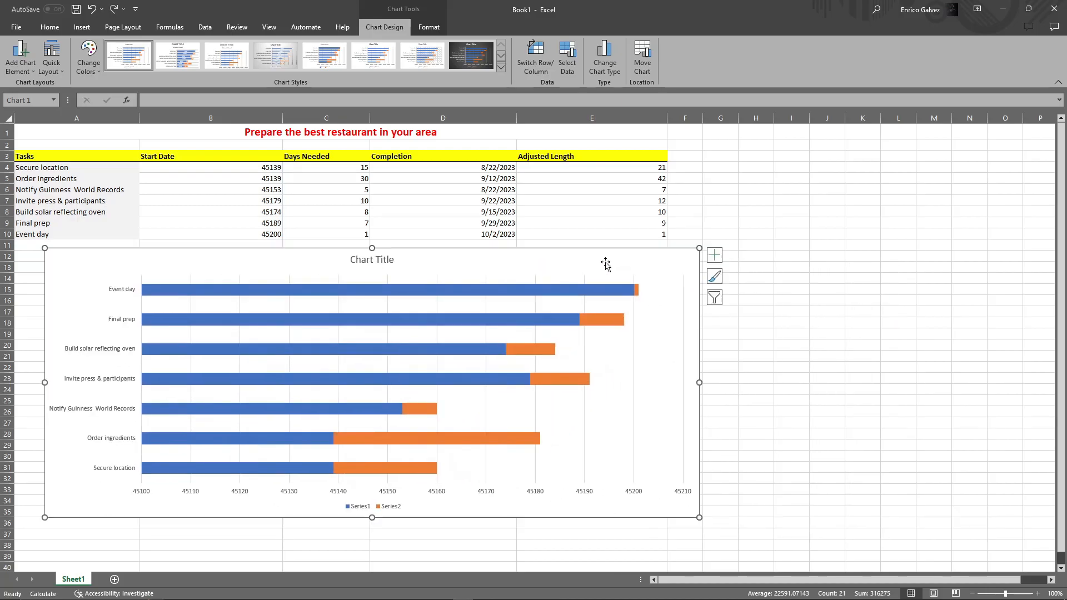
left_click_drag(700, 518, 887, 554)
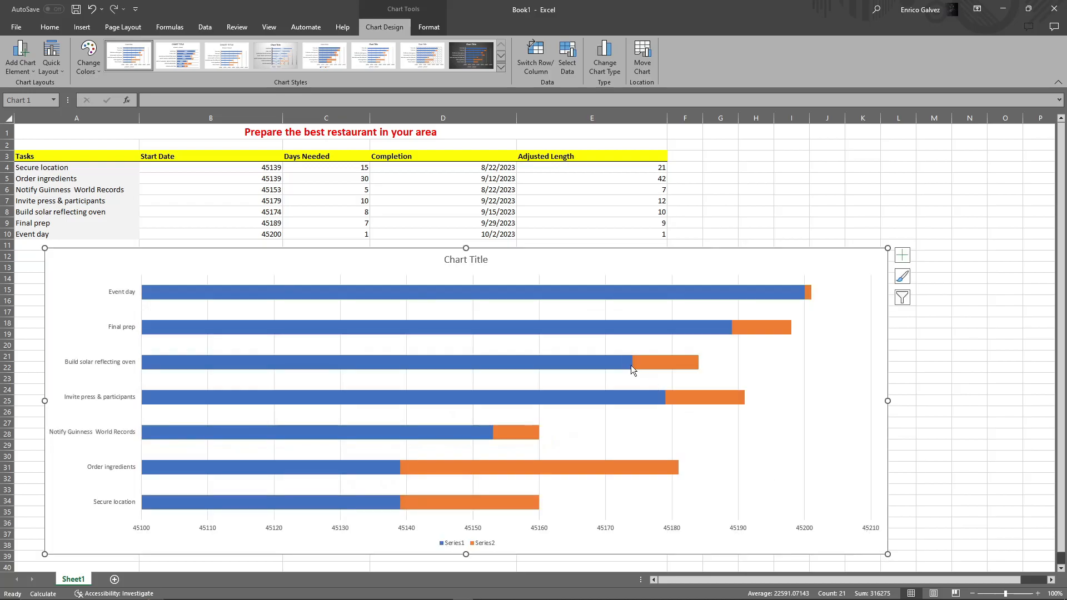
- Put the chart's task axis categories in reverse order so they follow the order of the task table
left_click(917, 352)
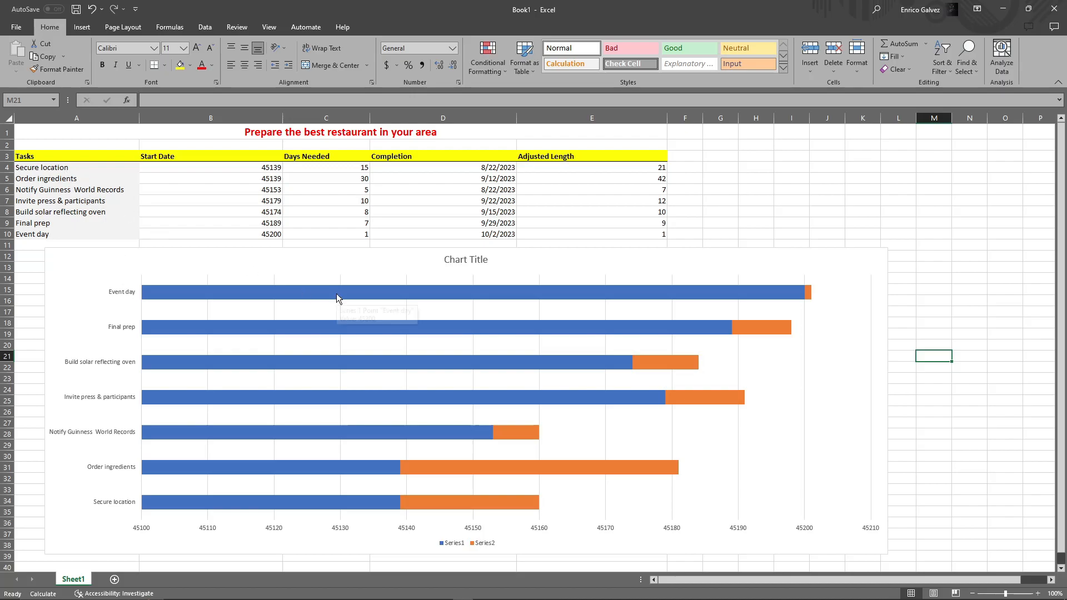
double_click(129, 293)
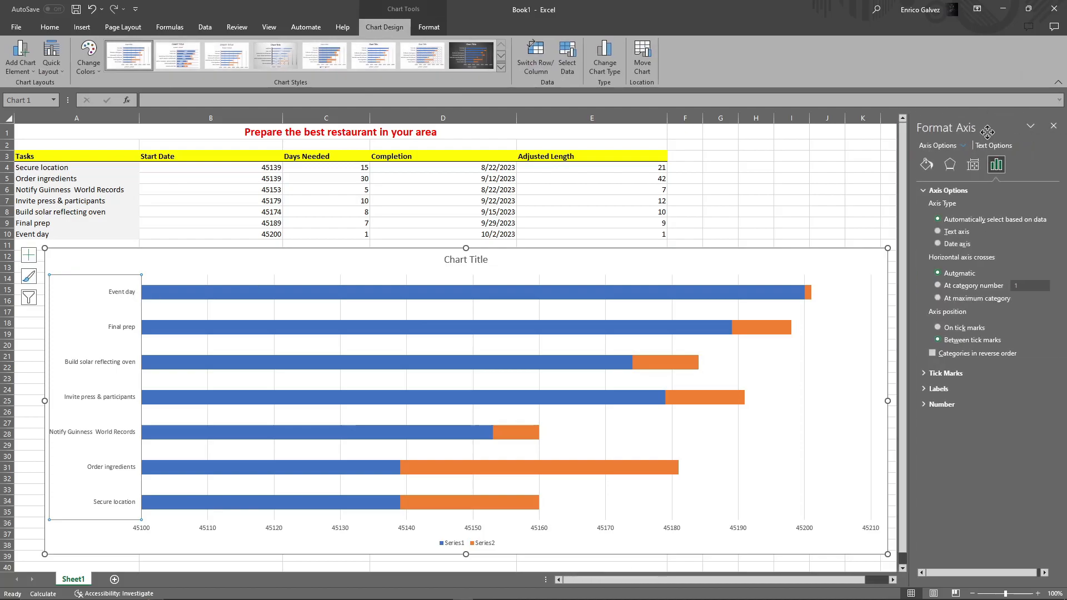
left_click(1053, 126)
double_click(121, 294)
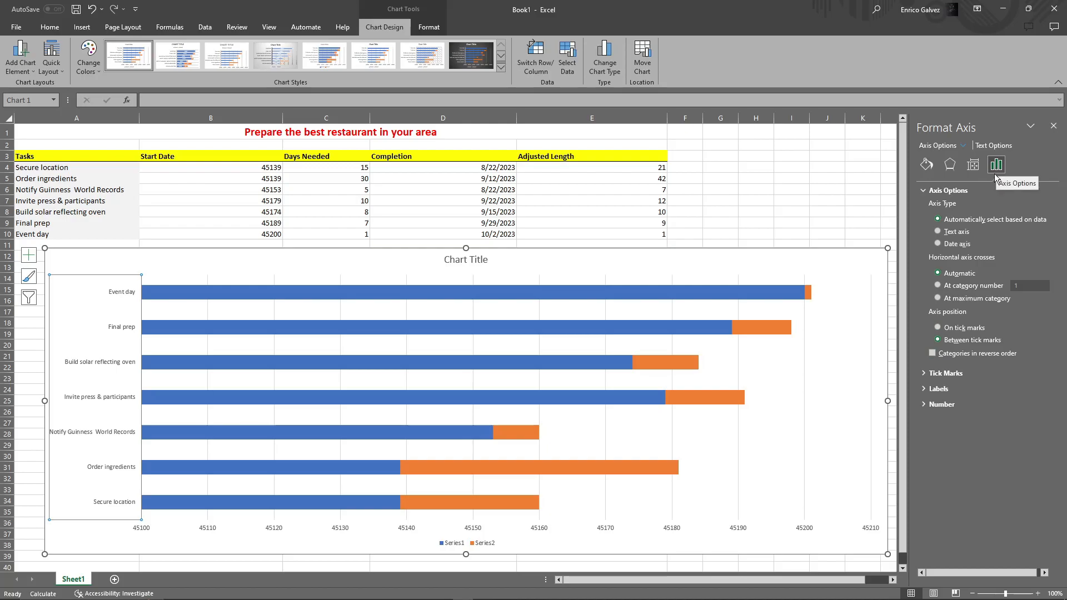
left_click(931, 354)
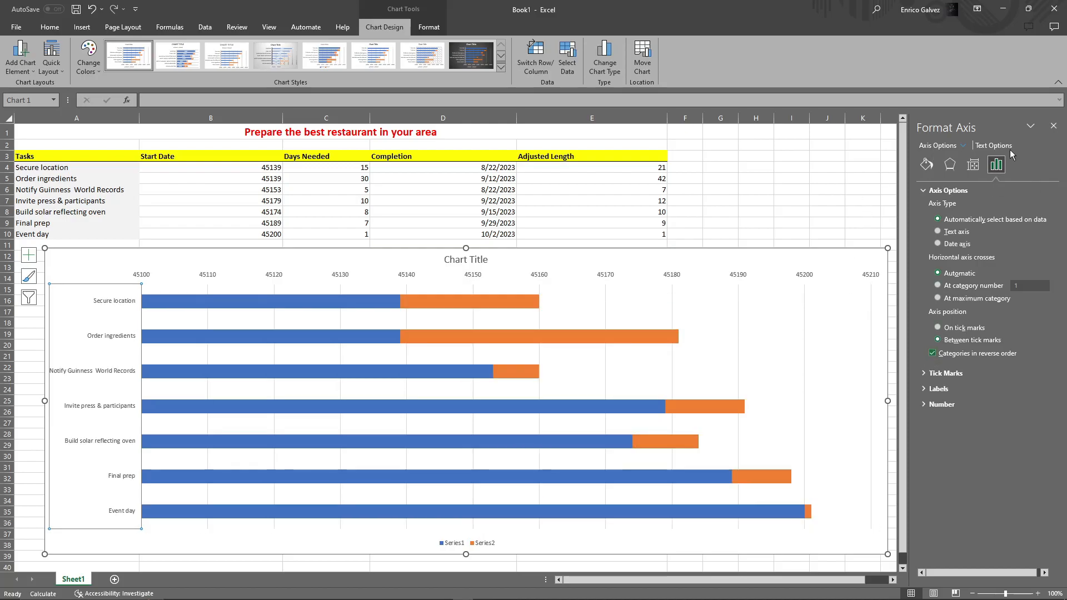
left_click(1052, 126)
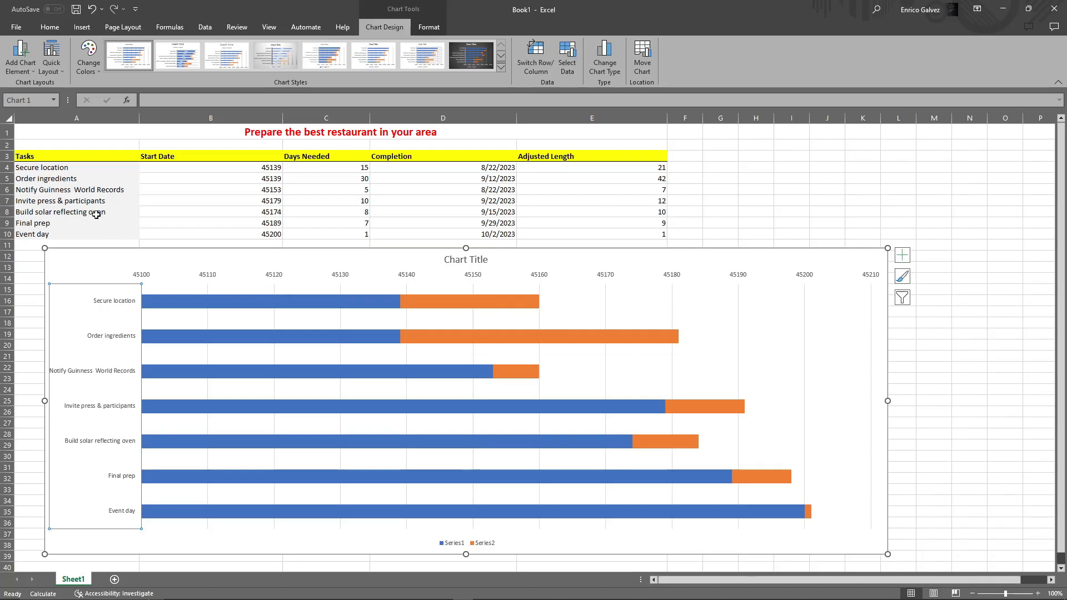
left_click(69, 182)
left_click(65, 223)
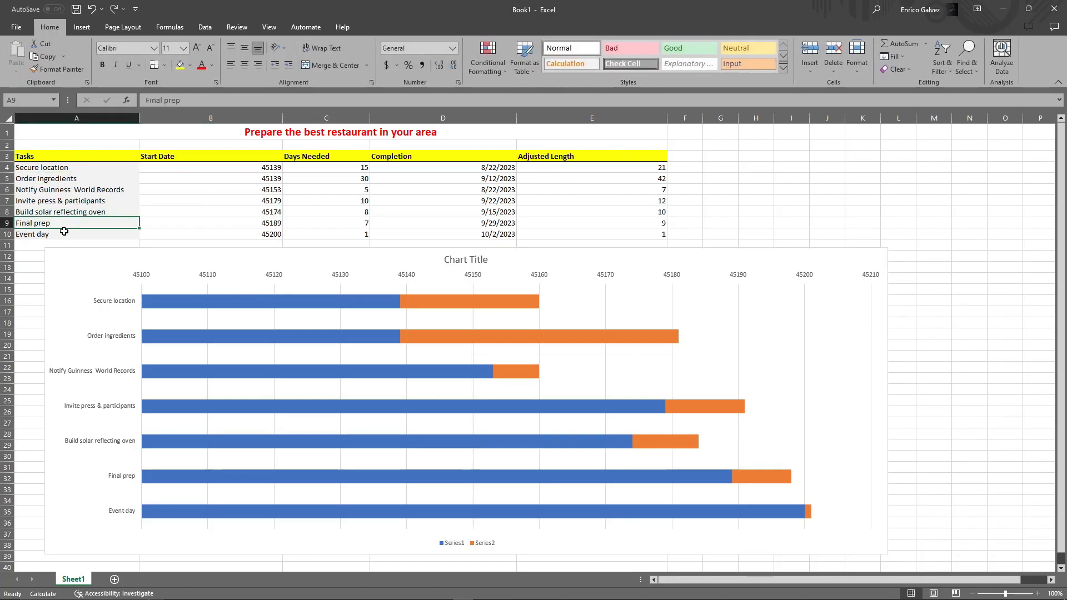
- Remove the fill from only the Secure location task's blue start-date bar
left_click(192, 306)
left_click(251, 301)
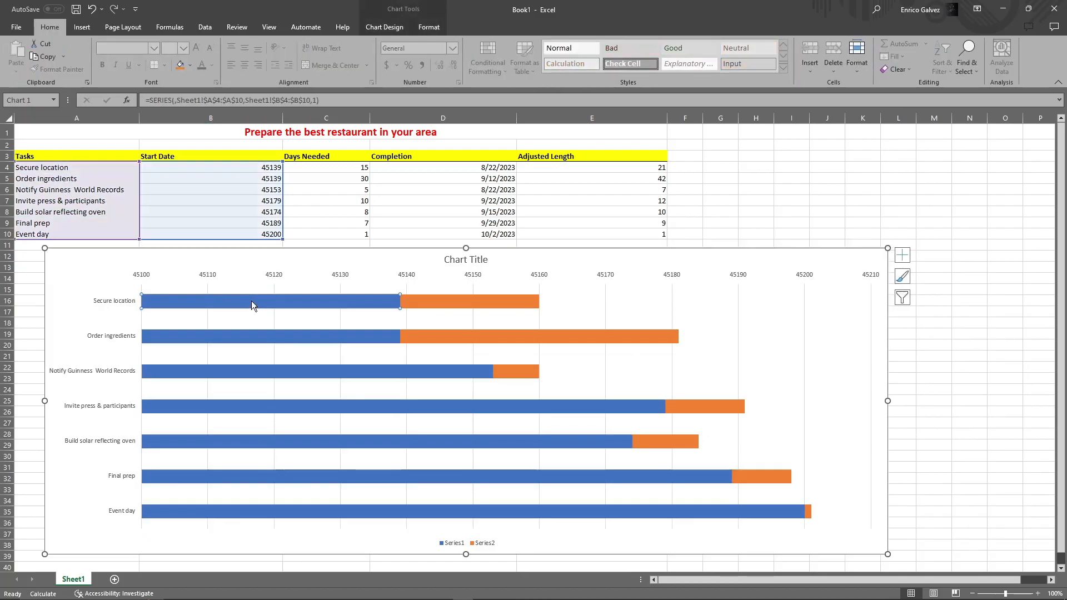
left_click(286, 369)
double_click(250, 301)
left_click(925, 164)
left_click(945, 191)
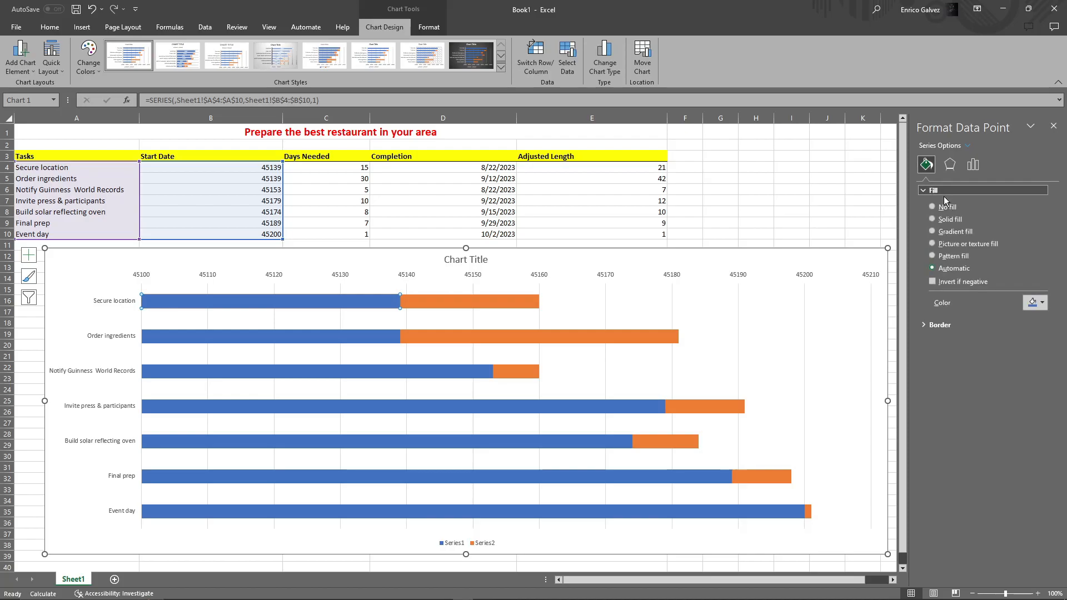
left_click(931, 207)
left_click(736, 220)
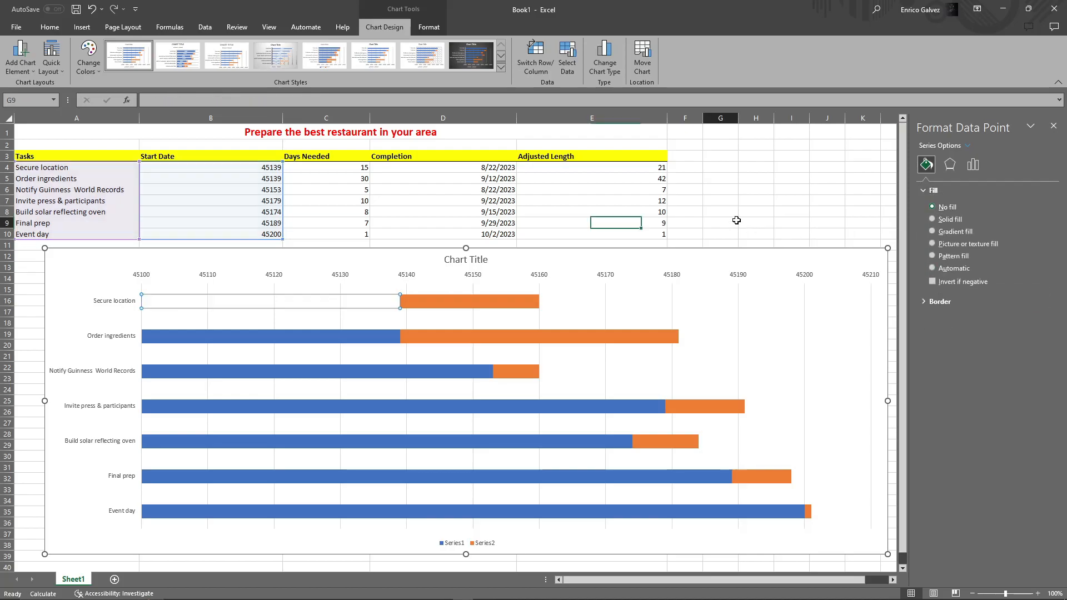
- Set the entire start-date series to No fill with No line as its border
left_click(329, 337)
left_click(329, 339)
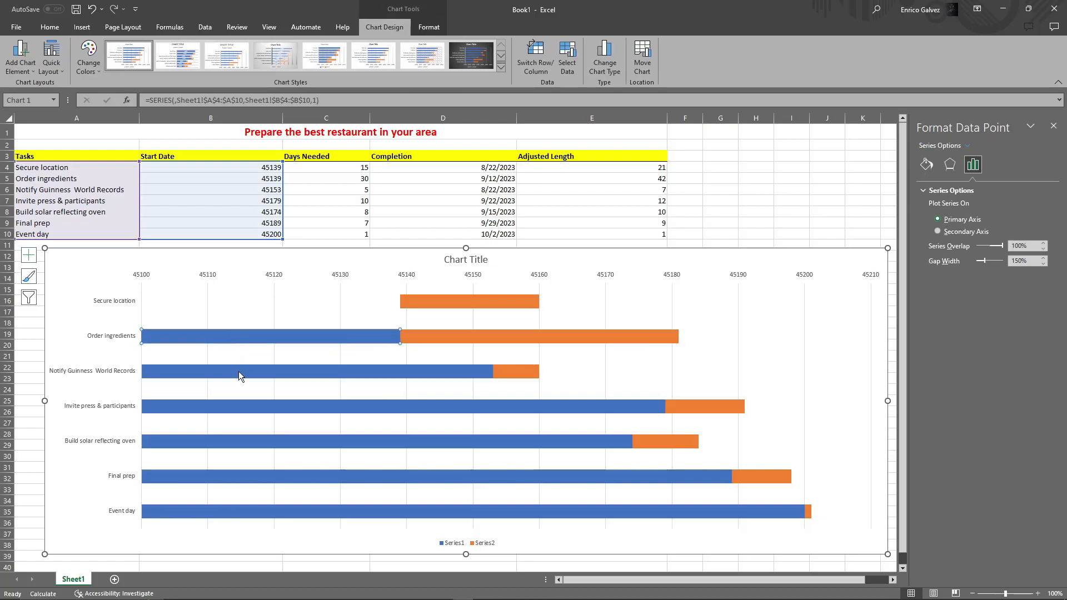
left_click(237, 384)
left_click(211, 336)
left_click(338, 334)
left_click(353, 310)
left_click(359, 339)
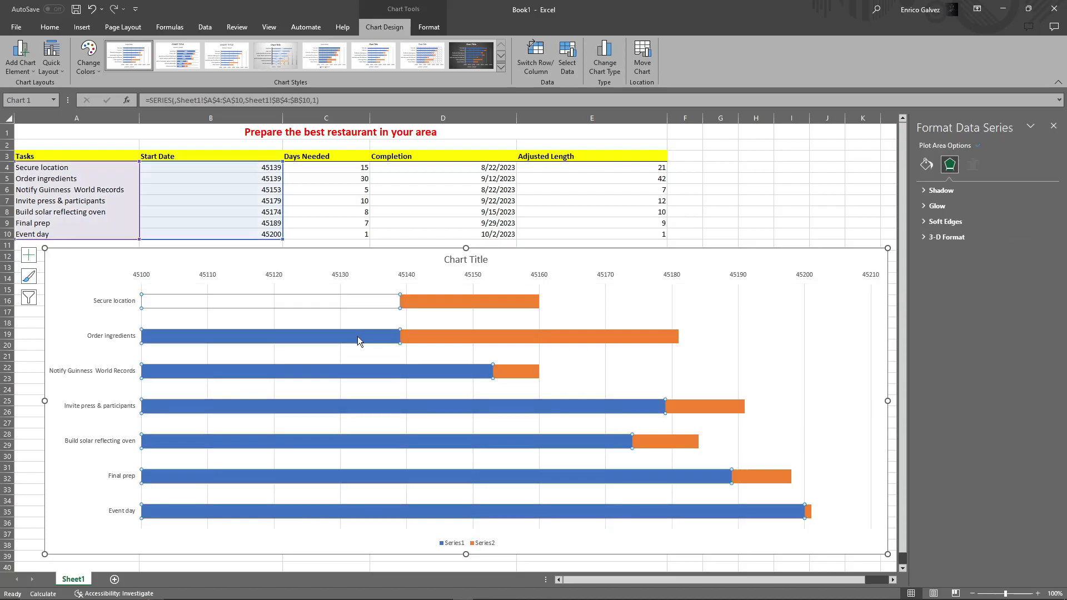
left_click(926, 164)
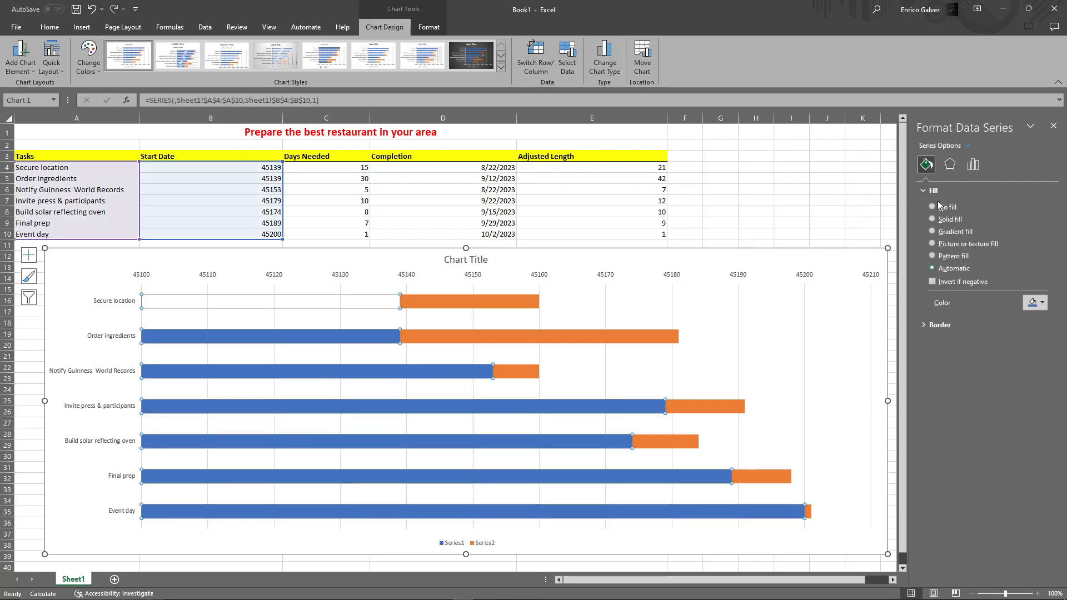
left_click(932, 207)
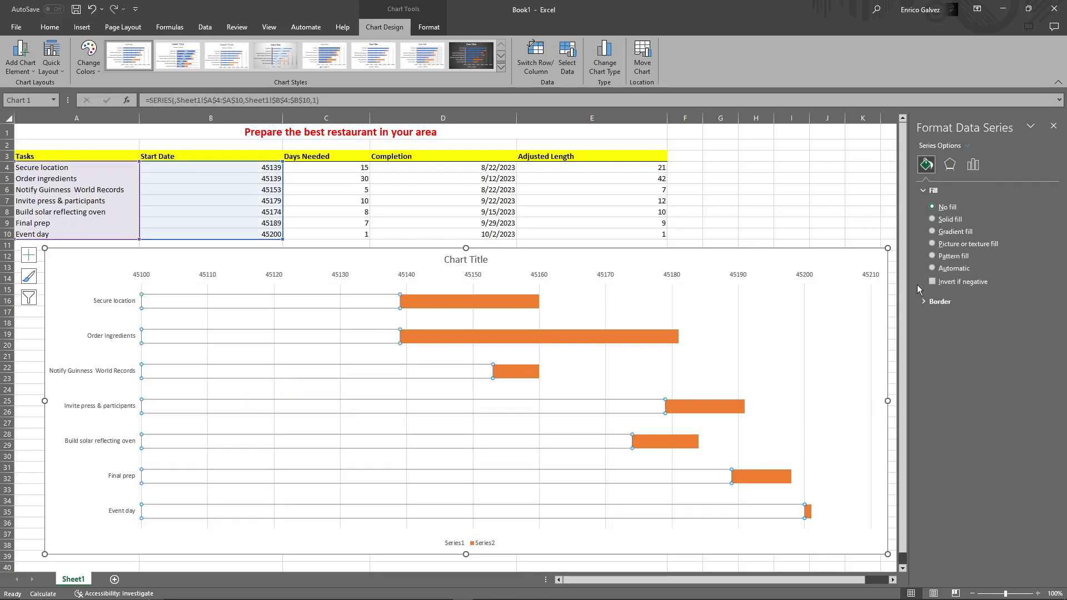
left_click(924, 301)
left_click(932, 317)
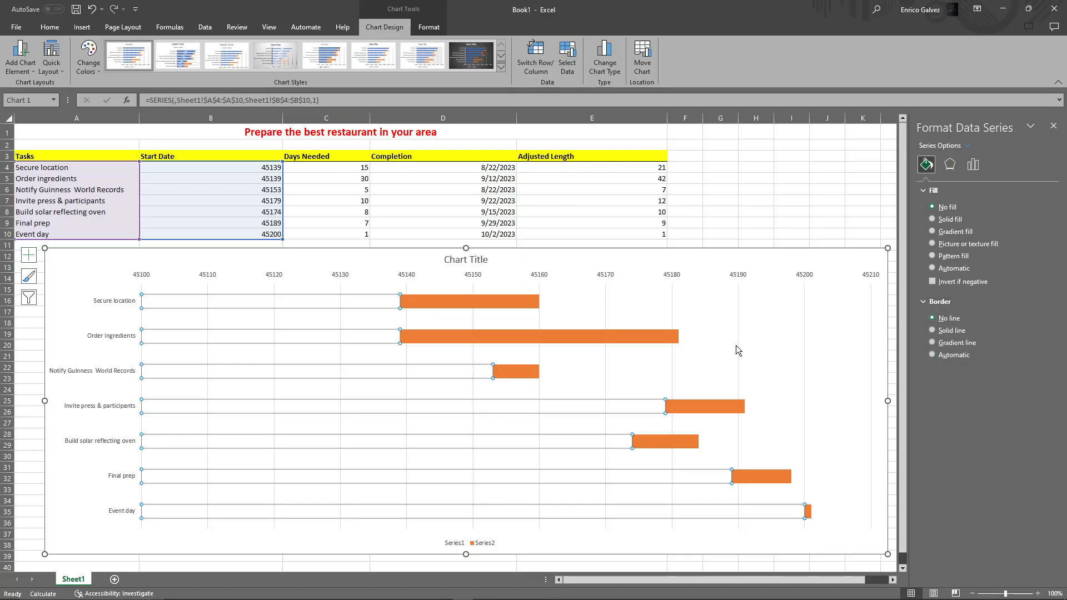
left_click(721, 355)
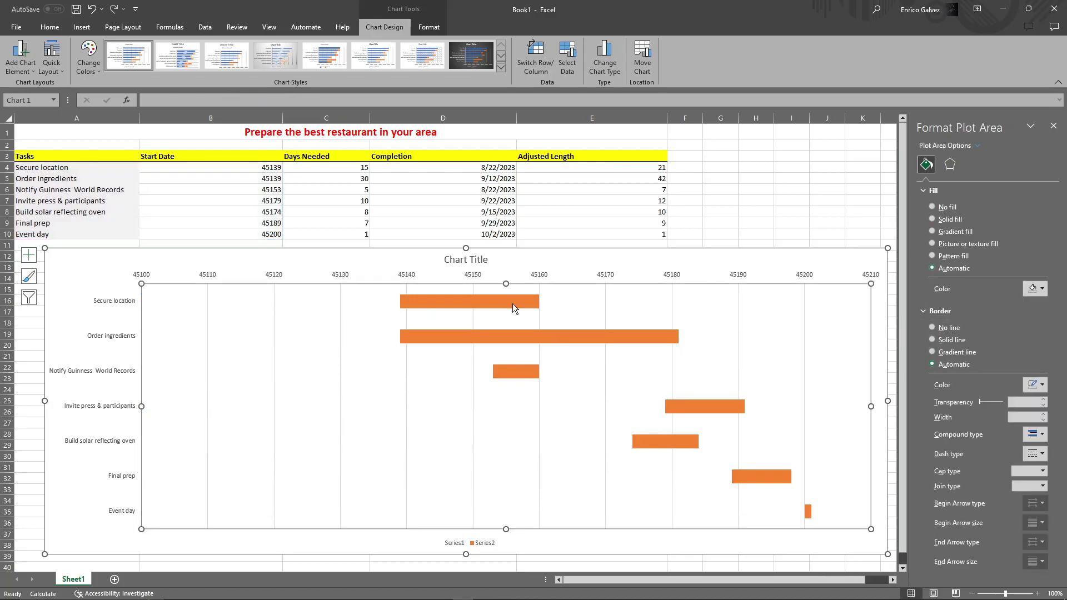
left_click(829, 190)
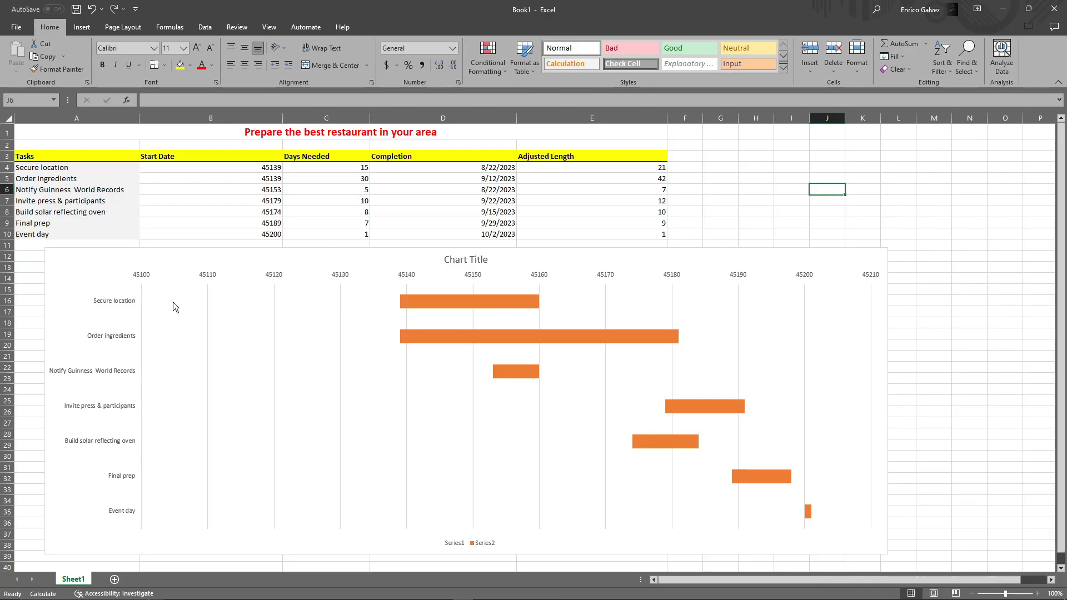
- Change the number format of the Start Date cells B4:B10 to Date in the *3/14/2012 style
mouse_move(219, 304)
left_click_drag(274, 168, 268, 234)
left_click(268, 234)
left_click(205, 295)
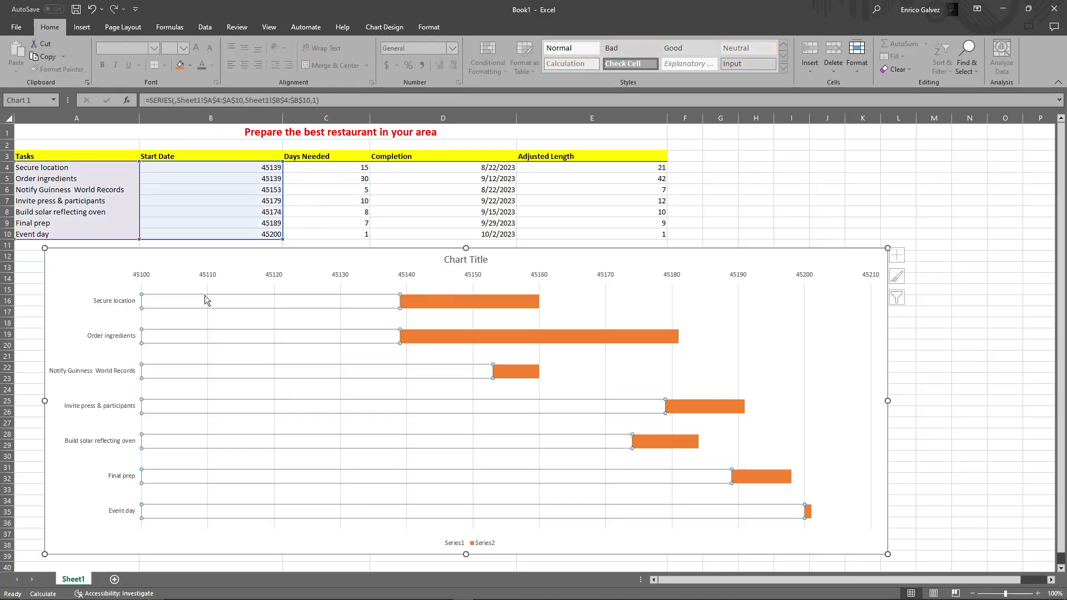
left_click(300, 196)
left_click_drag(270, 167, 266, 236)
key("ctrl+1")
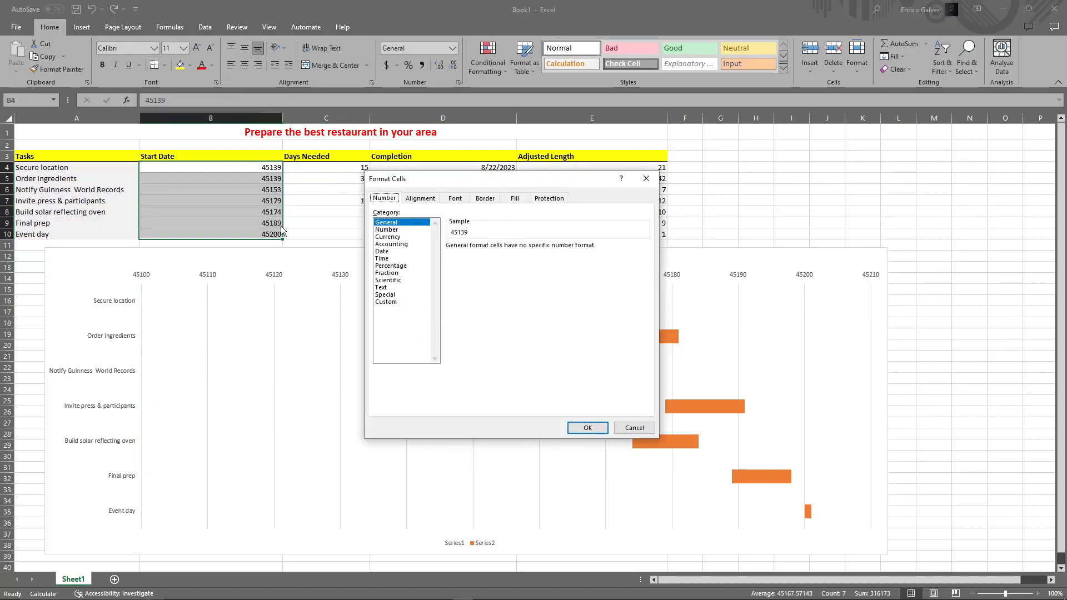
left_click(395, 258)
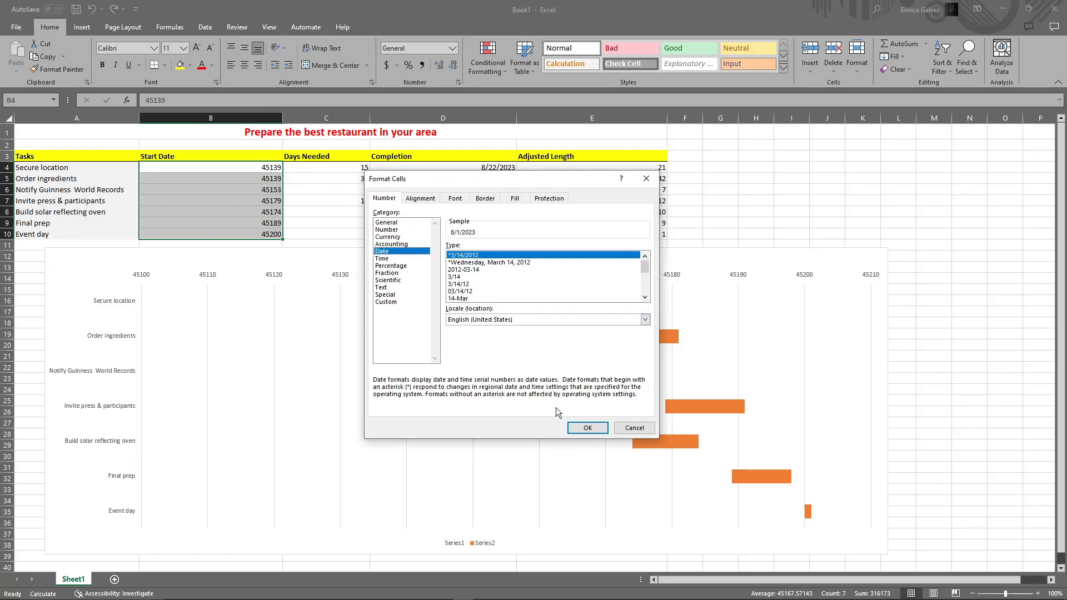
left_click(587, 427)
left_click(555, 408)
double_click(148, 280)
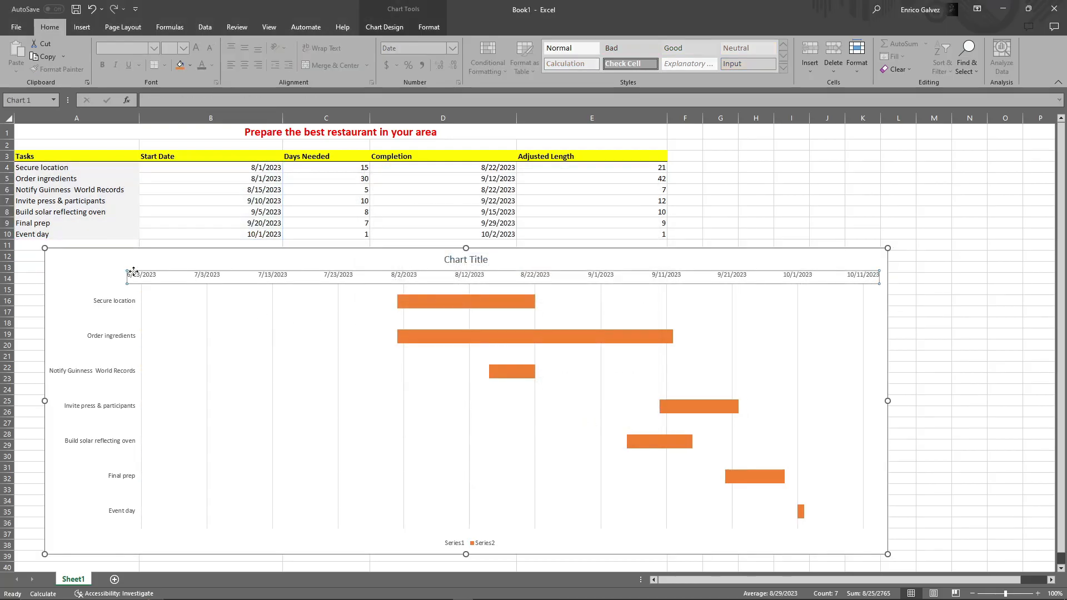
left_click(1053, 126)
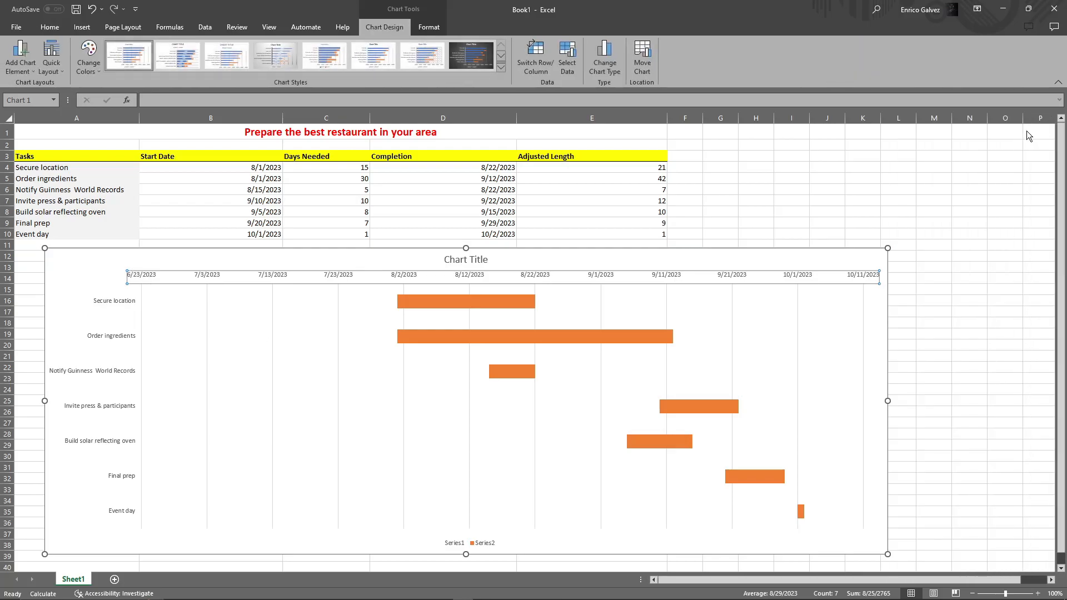
left_click(239, 311)
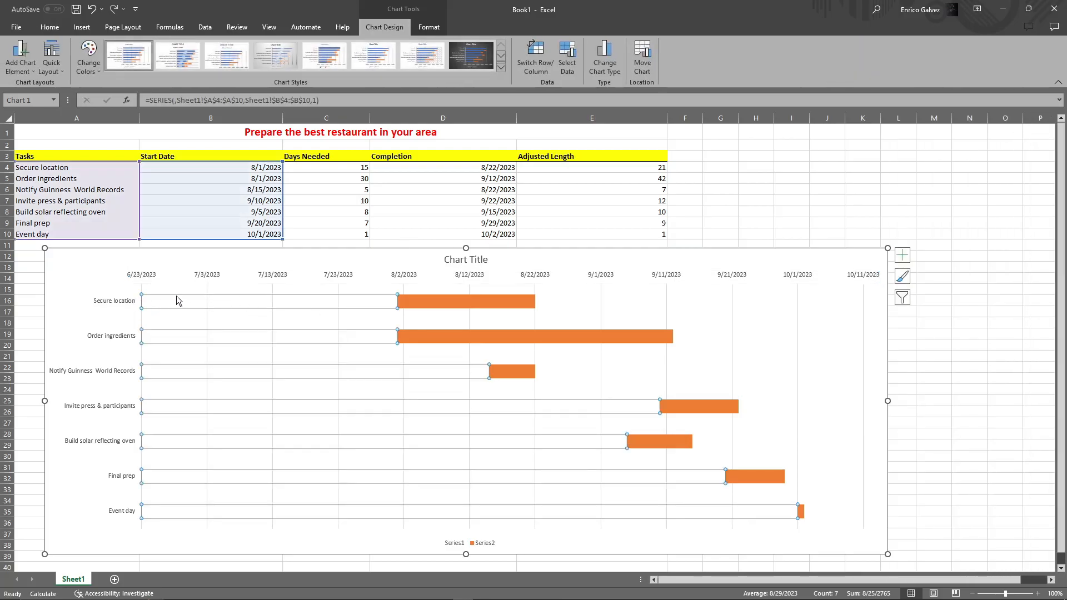
left_click(101, 283)
mouse_move(149, 302)
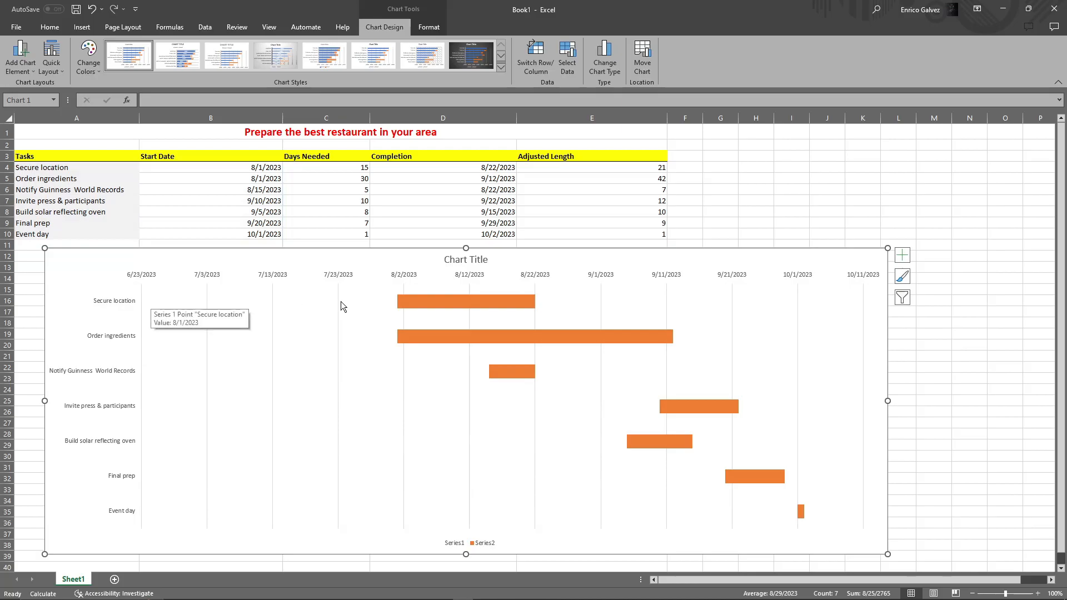
- Set the date axis bounds to a minimum of 8/1/2023 and a maximum of 10/2/2023
double_click(282, 276)
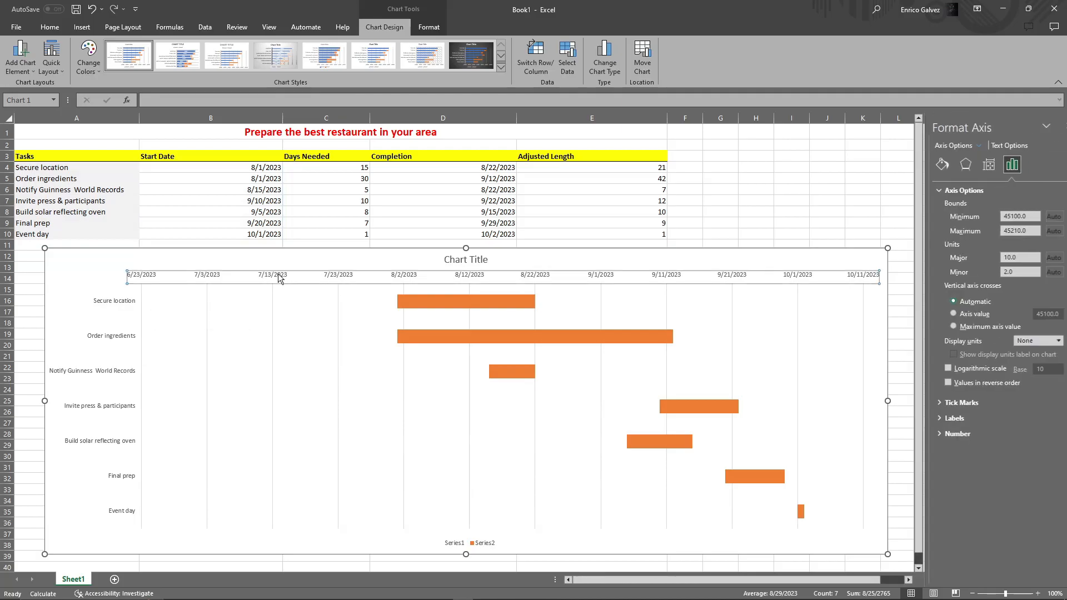
double_click(1017, 217)
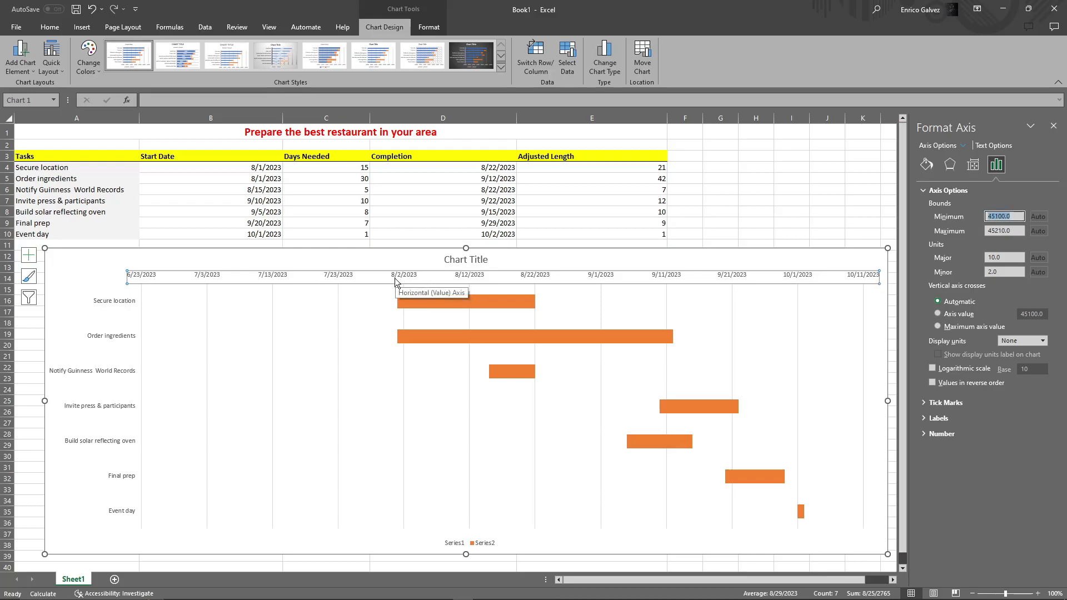
type("81")
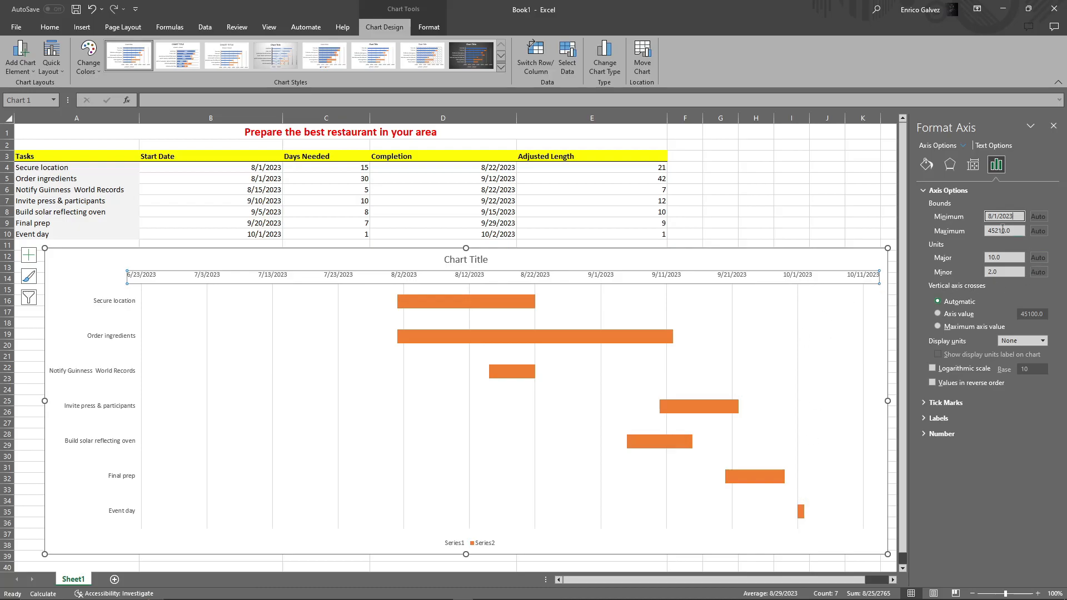
key("Tab")
type("10/2/2023")
key("Return")
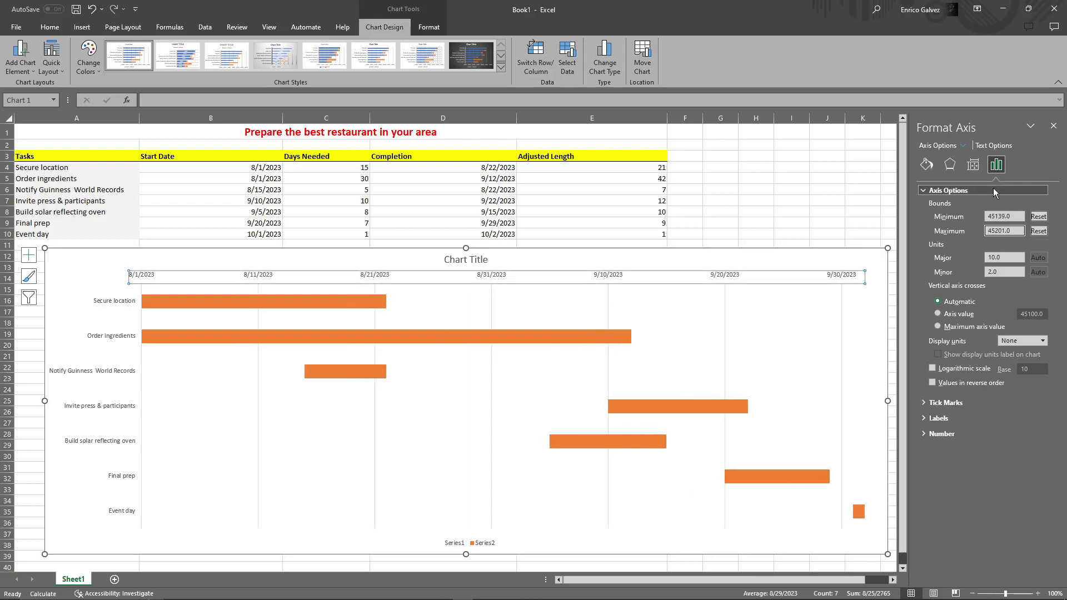
left_click(766, 215)
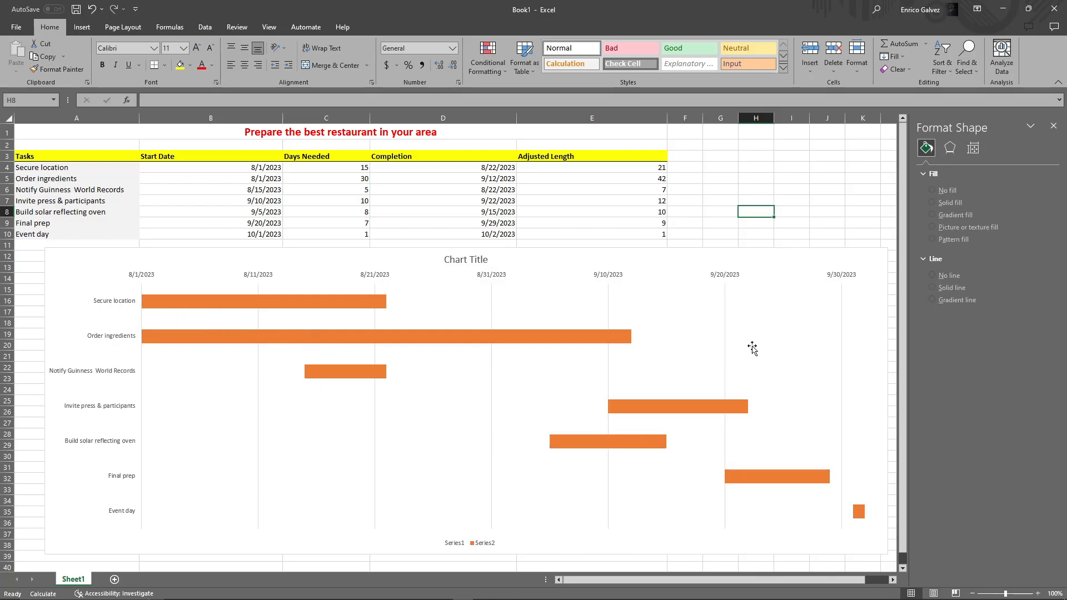
left_click(1053, 127)
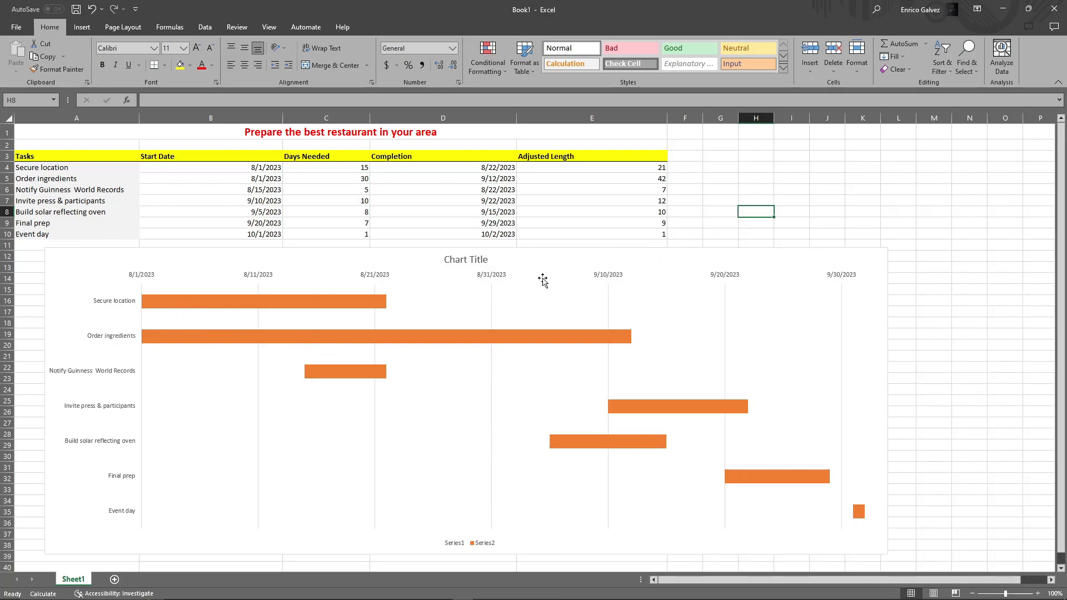
- Angle the chart's date axis labels counterclockwise and increase their font size to 11
left_click(166, 276)
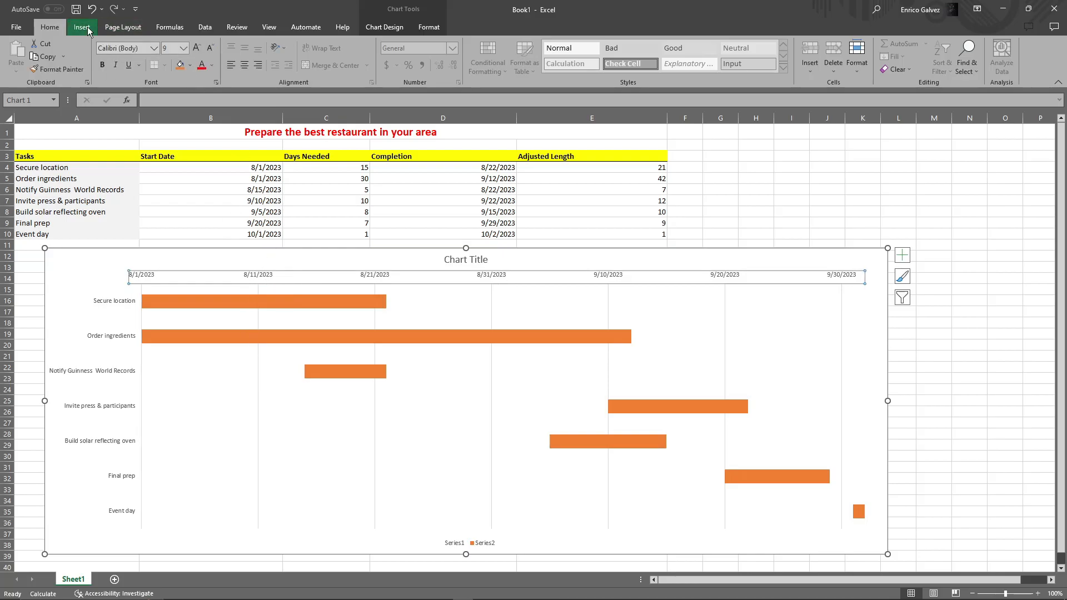
left_click(280, 48)
left_click(298, 62)
left_click(198, 48)
left_click(197, 47)
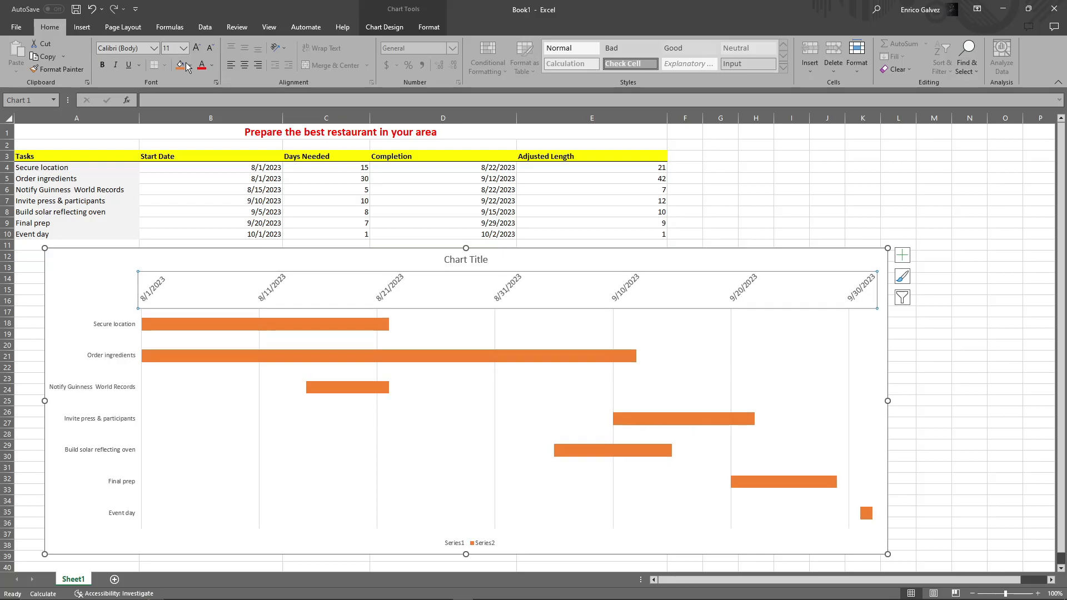
- Increase the task axis labels' font size to 11 and make them bold
left_click(114, 325)
left_click(197, 49)
left_click(197, 49)
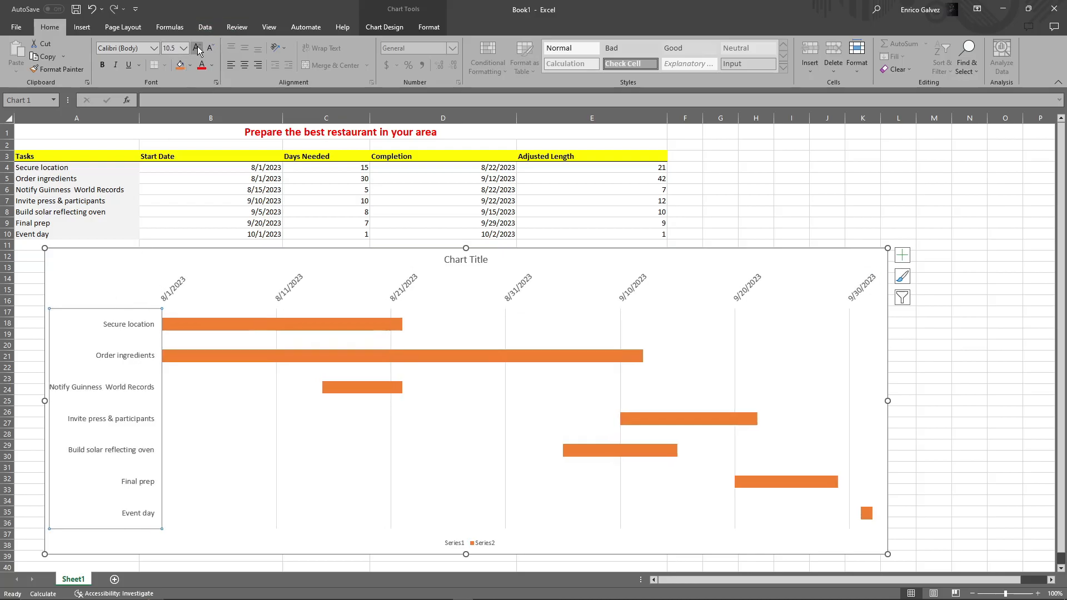
left_click(198, 49)
left_click(102, 65)
- Make the chart's angled date axis labels bold
left_click(311, 289)
left_click(102, 65)
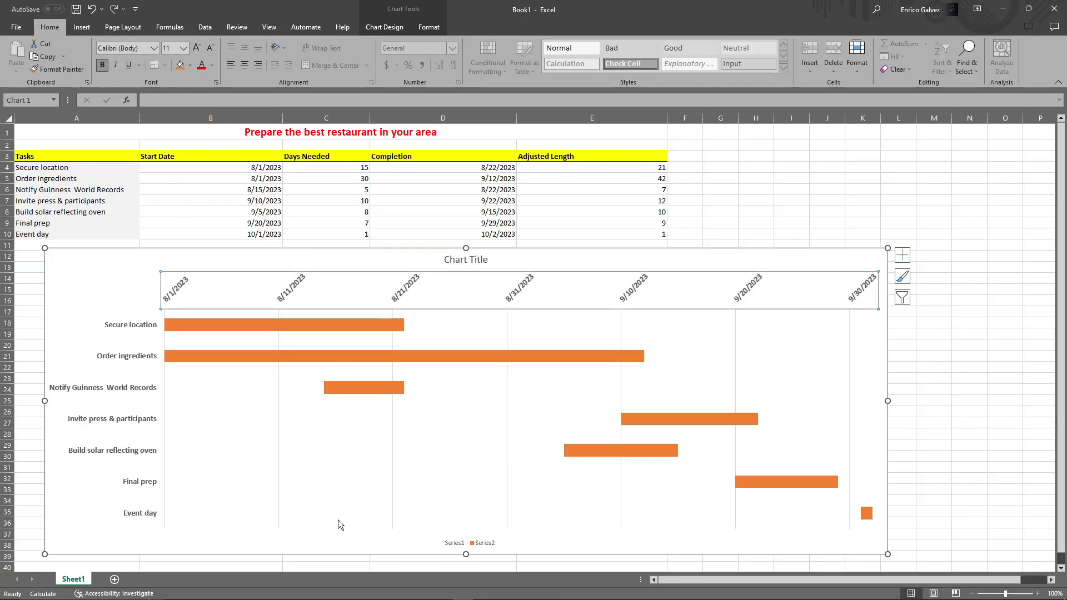
mouse_move(282, 596)
left_click(756, 226)
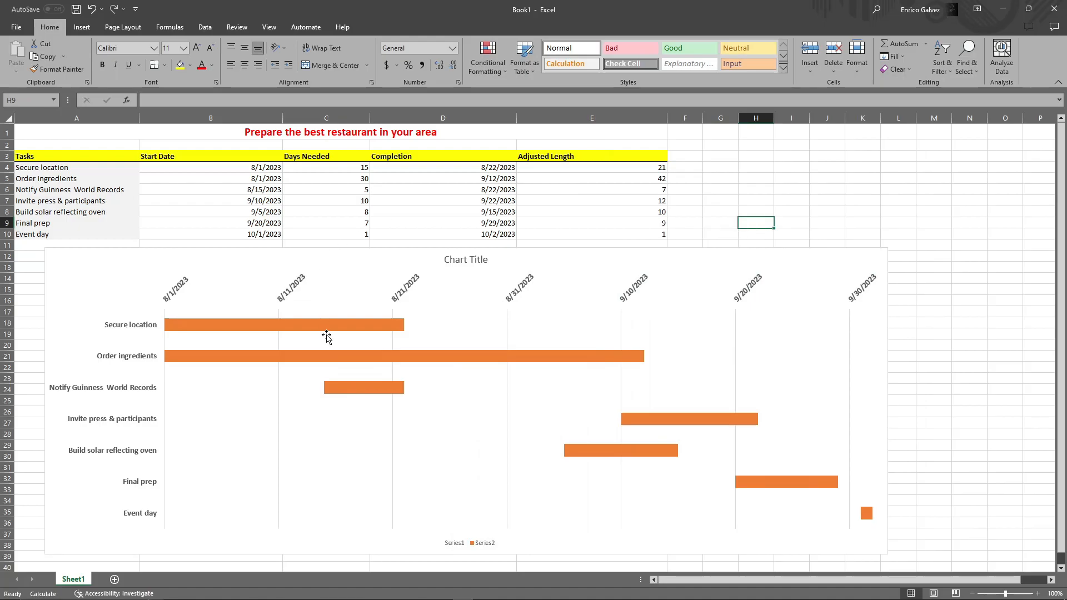
mouse_move(324, 328)
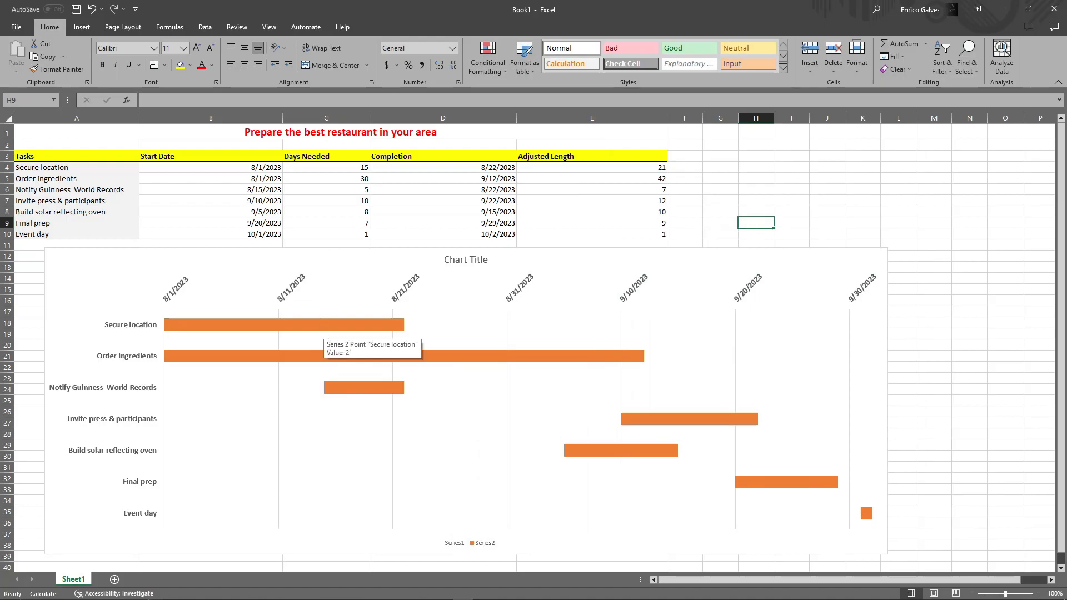